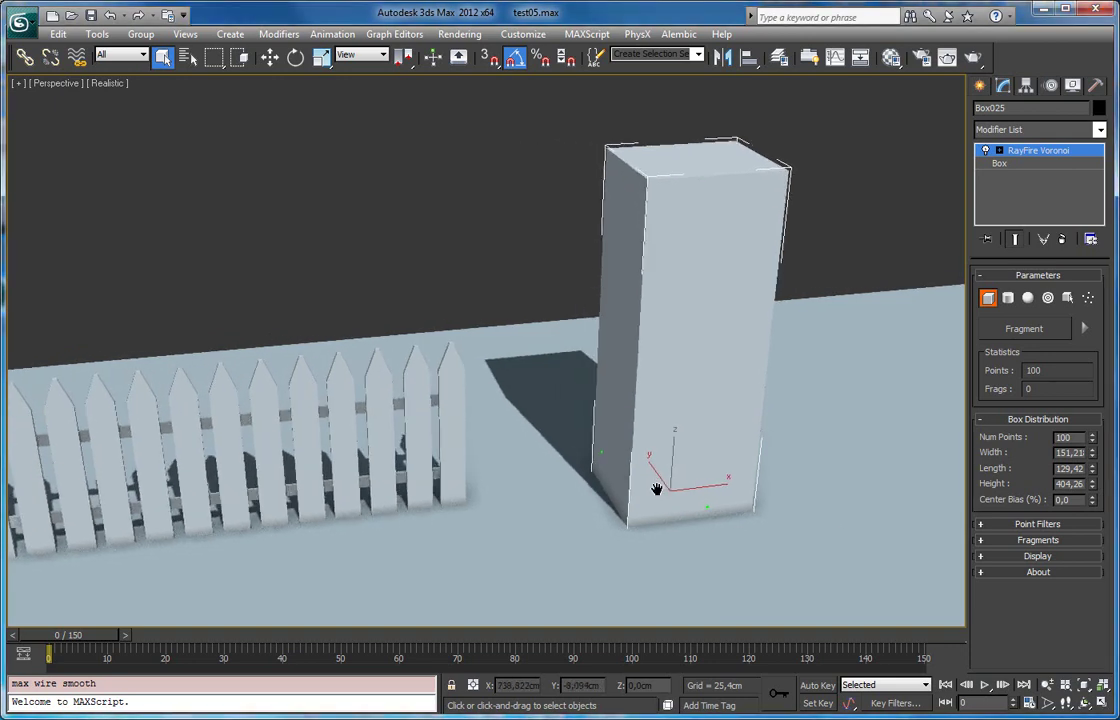
Expand the Point Filters settings and look over the RayFire Voronoi parameters for the tall box
{"action": "middle_click_drag", "start_coordinate": [640, 335], "coordinate": [655, 406], "text": "alt"}
{"action": "middle_click_drag", "start_coordinate": [687, 343], "coordinate": [660, 408]}
{"action": "left_click", "coordinate": [1045, 524]}
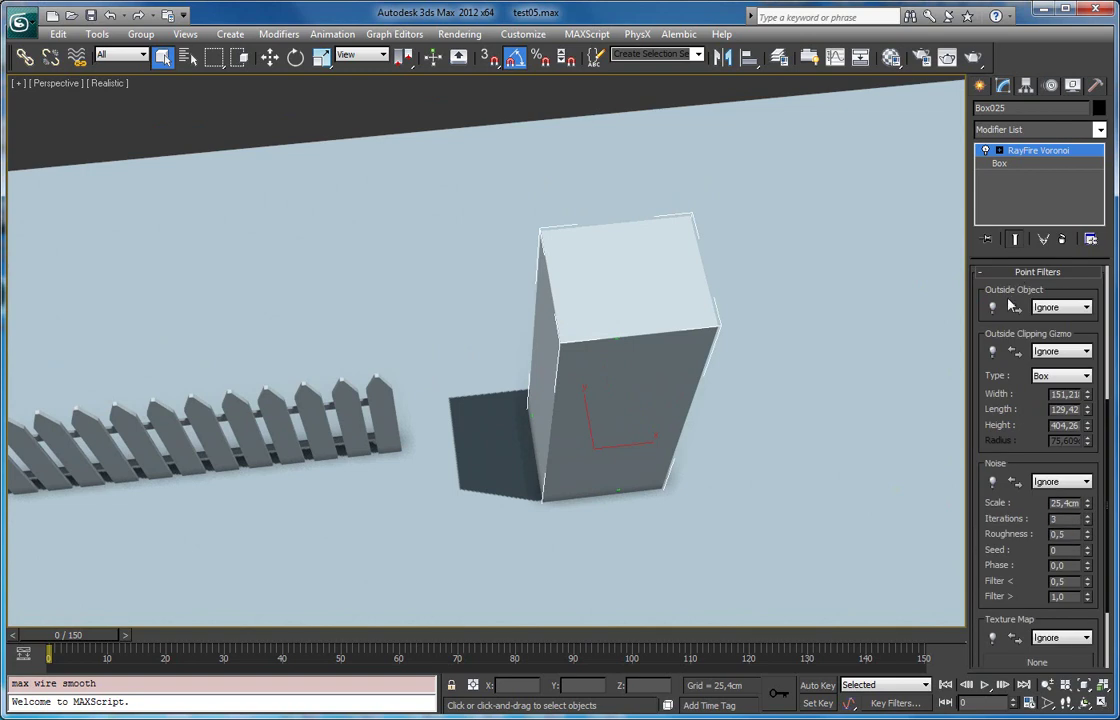
{"action": "scroll", "coordinate": [1010, 305], "scroll_direction": "up", "scroll_amount": 6}
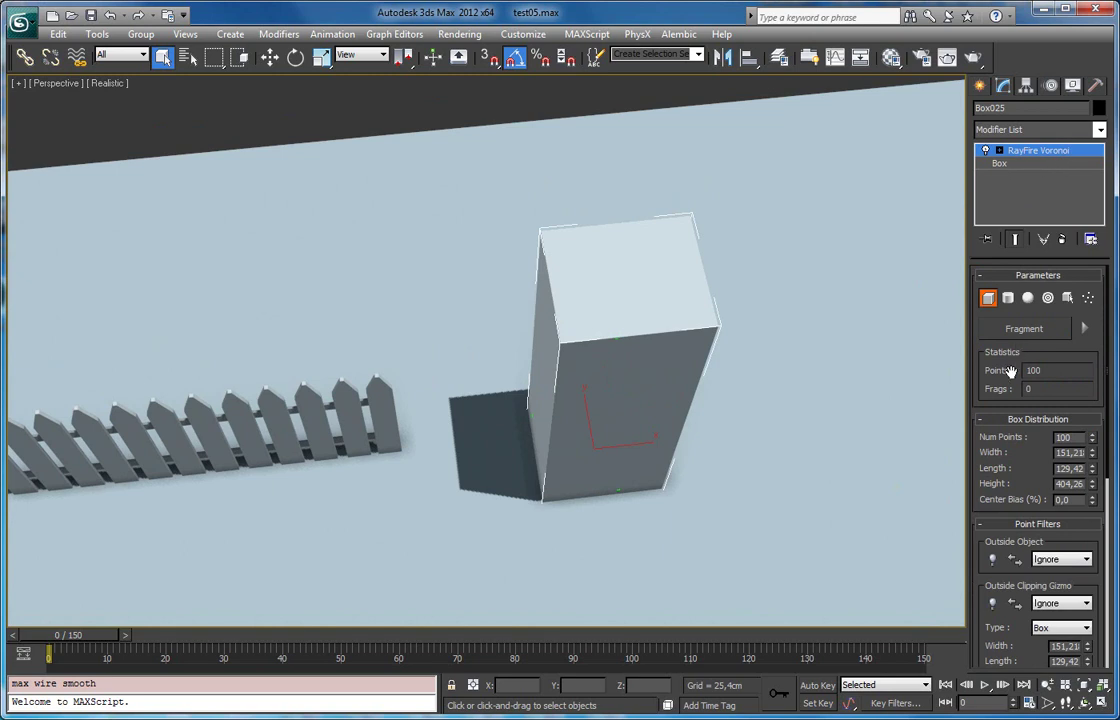
{"action": "scroll", "coordinate": [1008, 371], "scroll_direction": "down", "scroll_amount": 2}
{"action": "scroll", "coordinate": [998, 372], "scroll_direction": "down", "scroll_amount": 1}
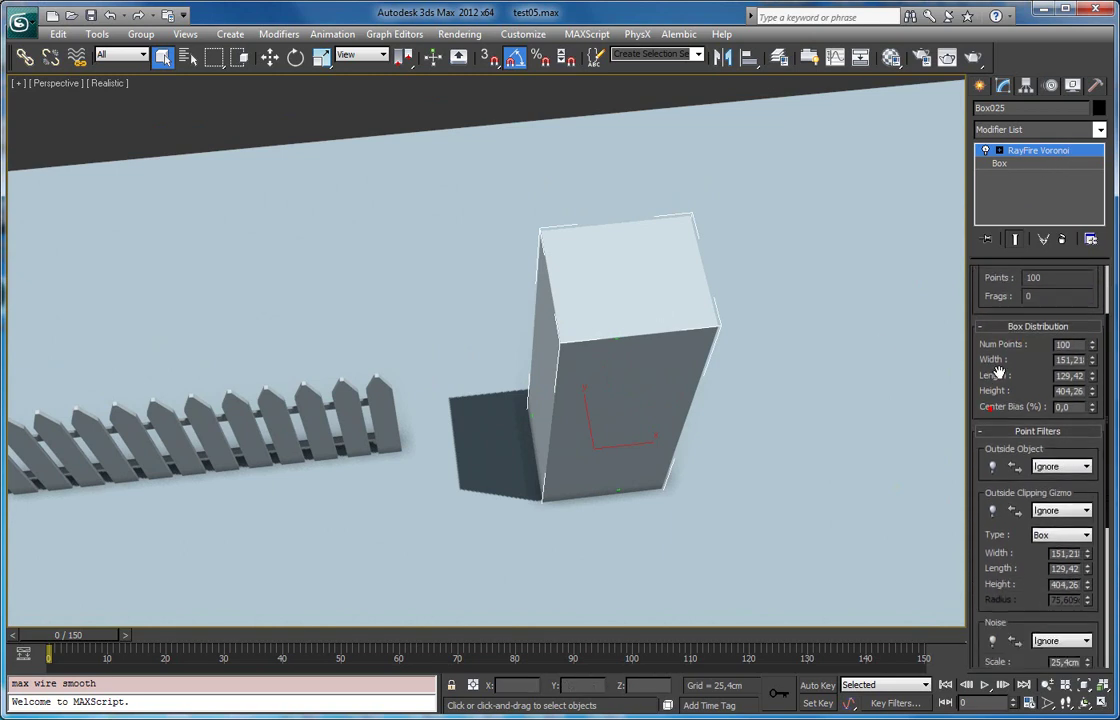
{"action": "middle_click_drag", "start_coordinate": [696, 345], "coordinate": [630, 310], "text": "alt"}
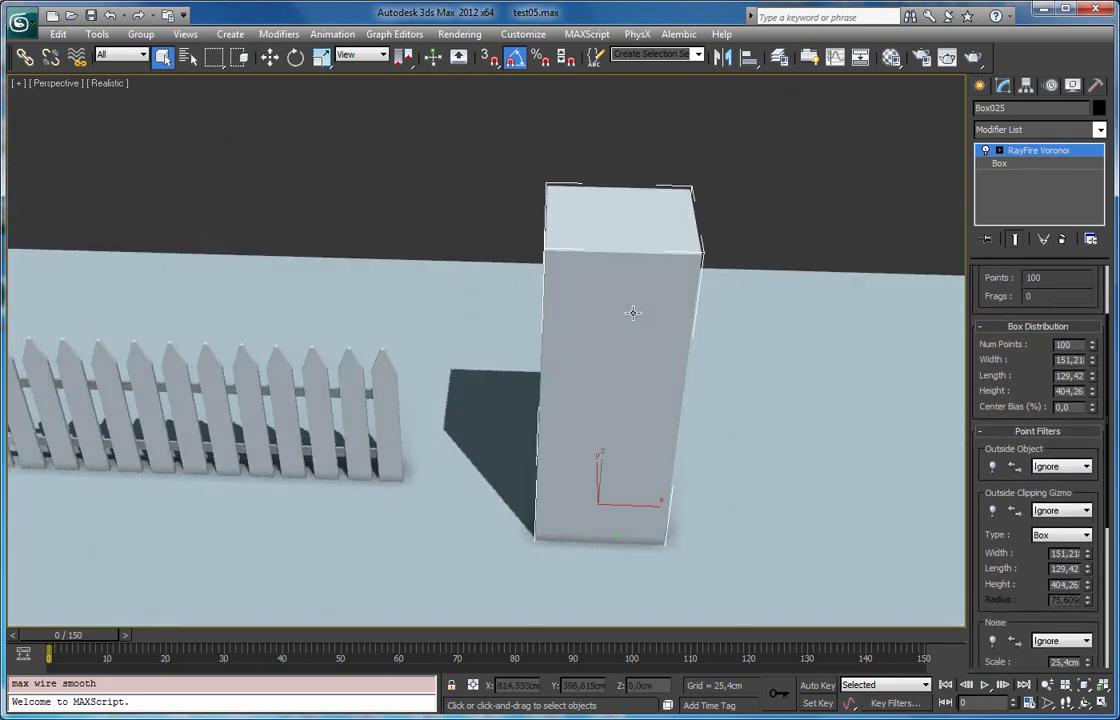
Turn on edged faces and display the scene in wireframe to reveal the Voronoi points inside the tall box
{"action": "key", "text": "F4"}
{"action": "key", "text": "F3"}
{"action": "key", "text": "F3"}
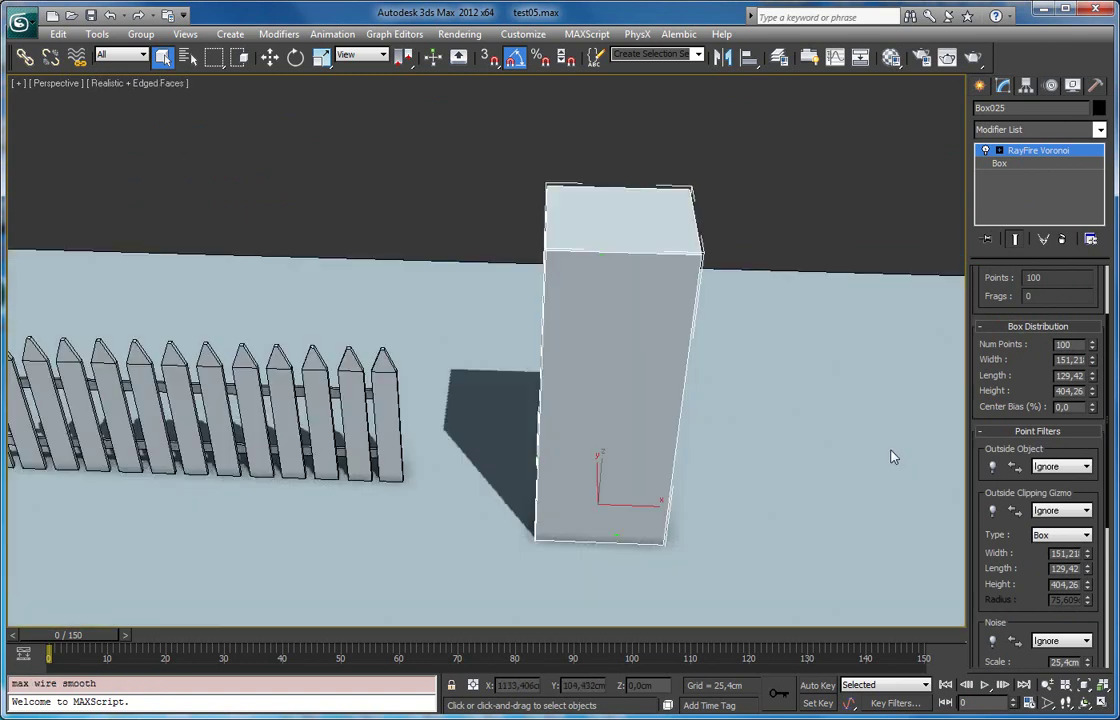
{"action": "middle_click_drag", "start_coordinate": [929, 400], "coordinate": [652, 300], "text": "alt"}
{"action": "key", "text": "F3"}
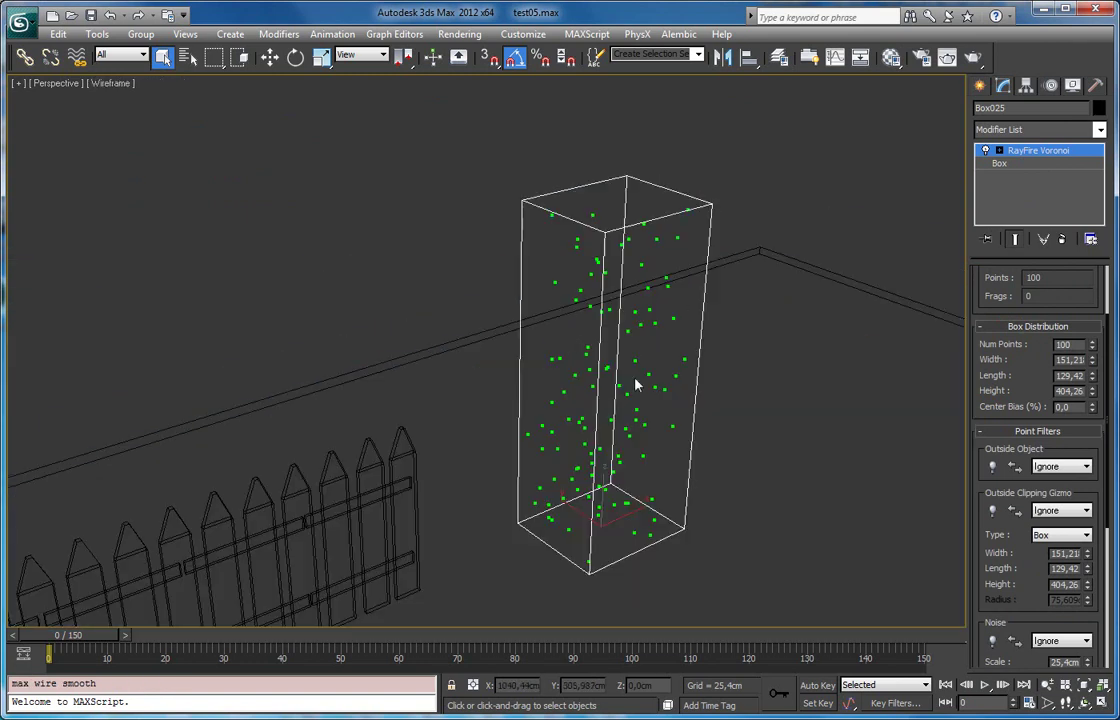
Fragment the tall box with the RayFire Voronoi modifier and return the viewport to shaded display
{"action": "left_click_drag", "start_coordinate": [1010, 339], "coordinate": [1025, 432]}
{"action": "left_click", "coordinate": [1022, 329]}
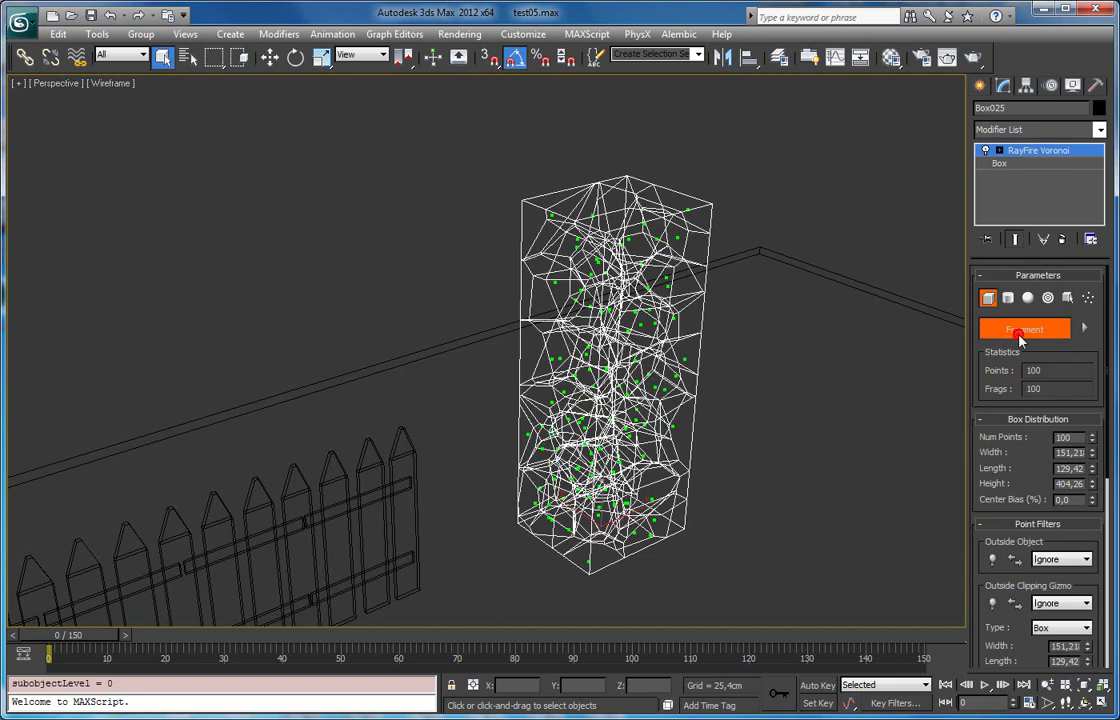
{"action": "key", "text": "F3"}
{"action": "middle_click_drag", "start_coordinate": [683, 407], "coordinate": [572, 323], "text": "alt"}
{"action": "middle_click_drag", "start_coordinate": [610, 422], "coordinate": [530, 378]}
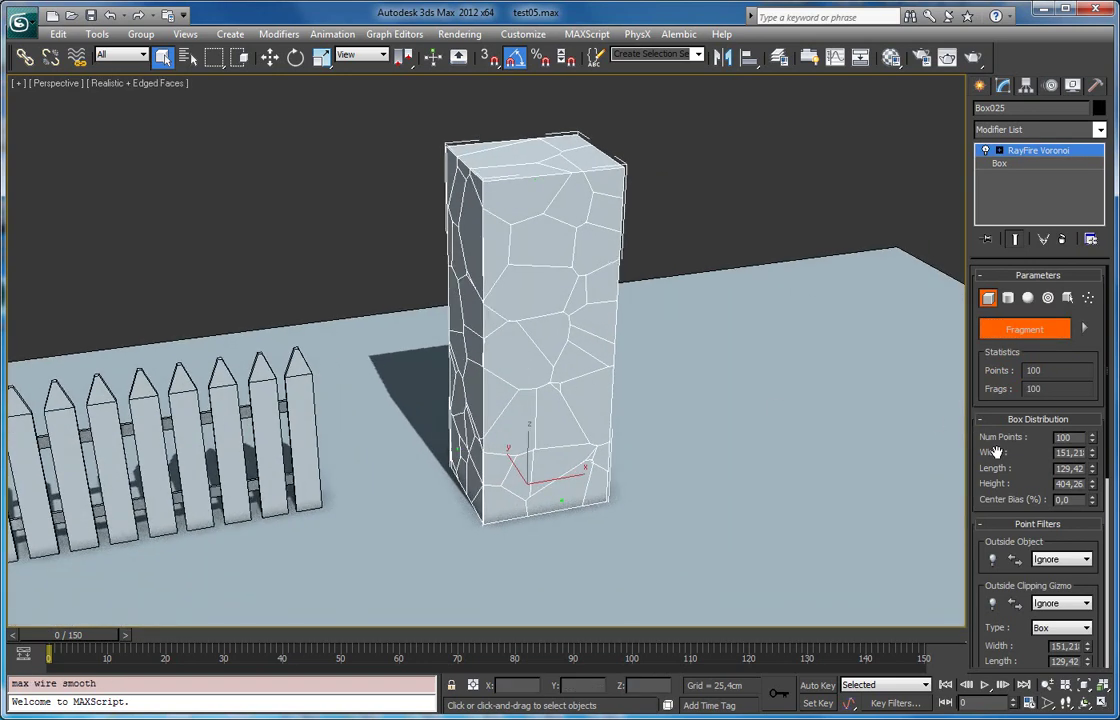
Enable the modifier's interactive fragmentation and expand its sub-object levels and the Fragments settings
{"action": "mouse_move", "coordinate": [998, 452]}
{"action": "left_mouse_down"}
{"action": "mouse_move", "coordinate": [1007, 305]}
{"action": "mouse_move", "coordinate": [1014, 458]}
{"action": "left_mouse_up"}
{"action": "left_click", "coordinate": [1088, 330]}
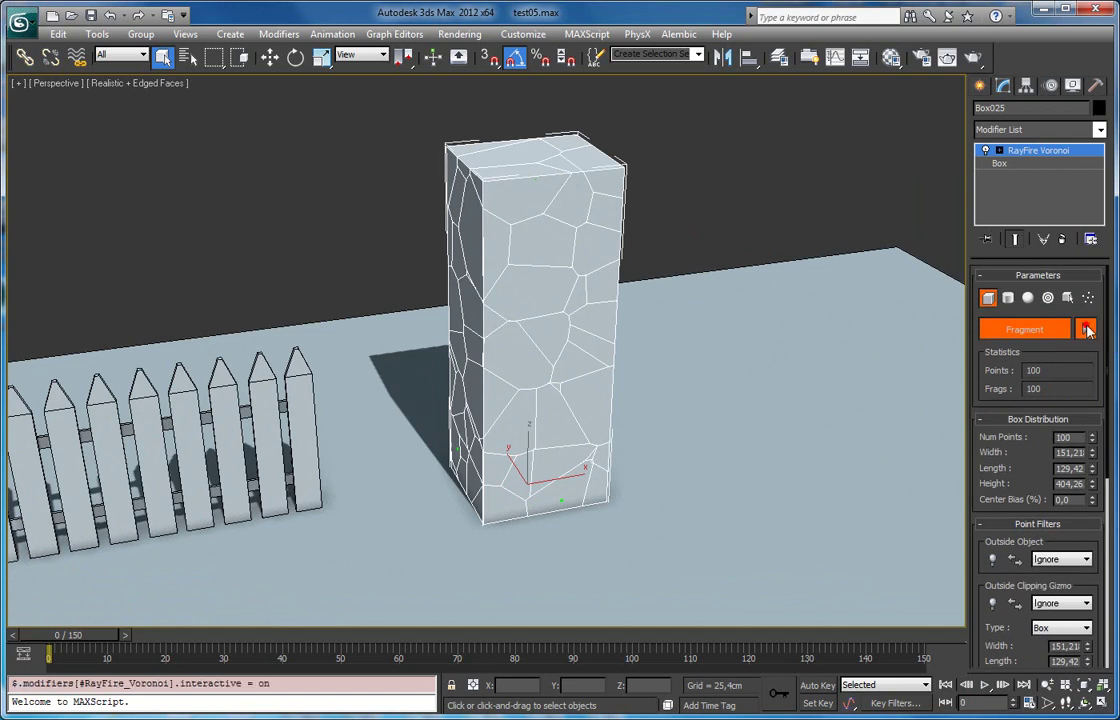
{"action": "left_click", "coordinate": [998, 150]}
{"action": "scroll", "coordinate": [970, 143], "scroll_direction": "down", "scroll_amount": 5}
{"action": "scroll", "coordinate": [1033, 400], "scroll_direction": "up", "scroll_amount": 5}
{"action": "left_click", "coordinate": [1050, 366]}
{"action": "left_click", "coordinate": [1036, 383]}
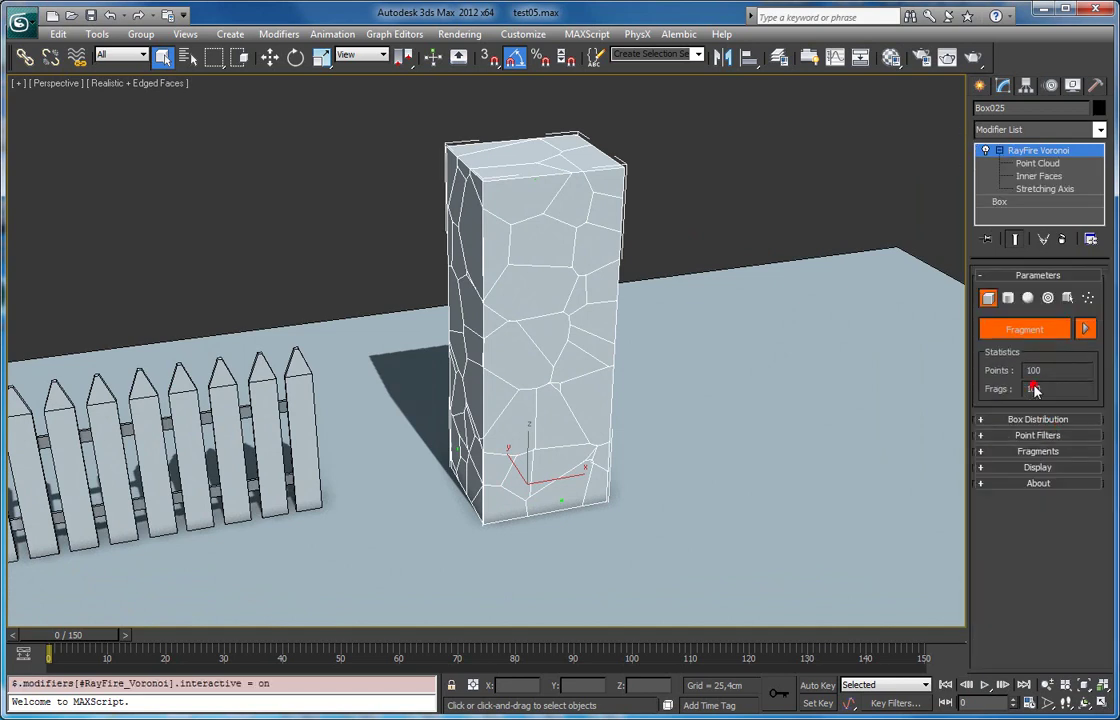
{"action": "left_click", "coordinate": [1038, 452]}
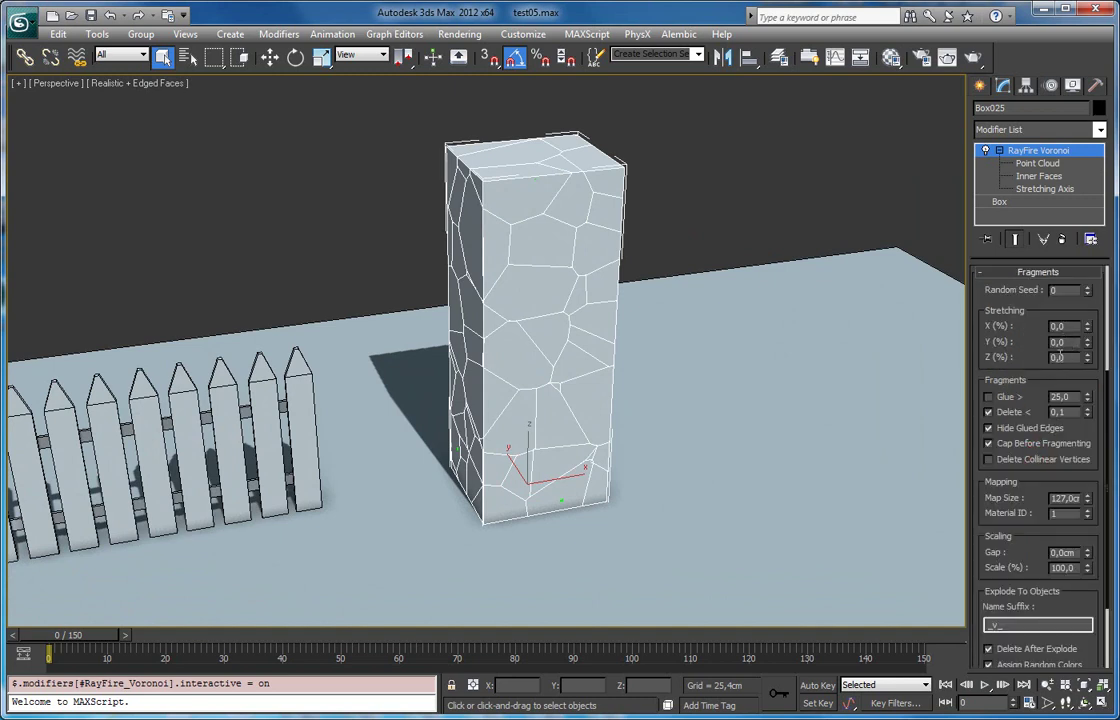
Set the fragments' Z stretching to 86%
{"action": "middle_click_drag", "start_coordinate": [754, 311], "coordinate": [714, 364]}
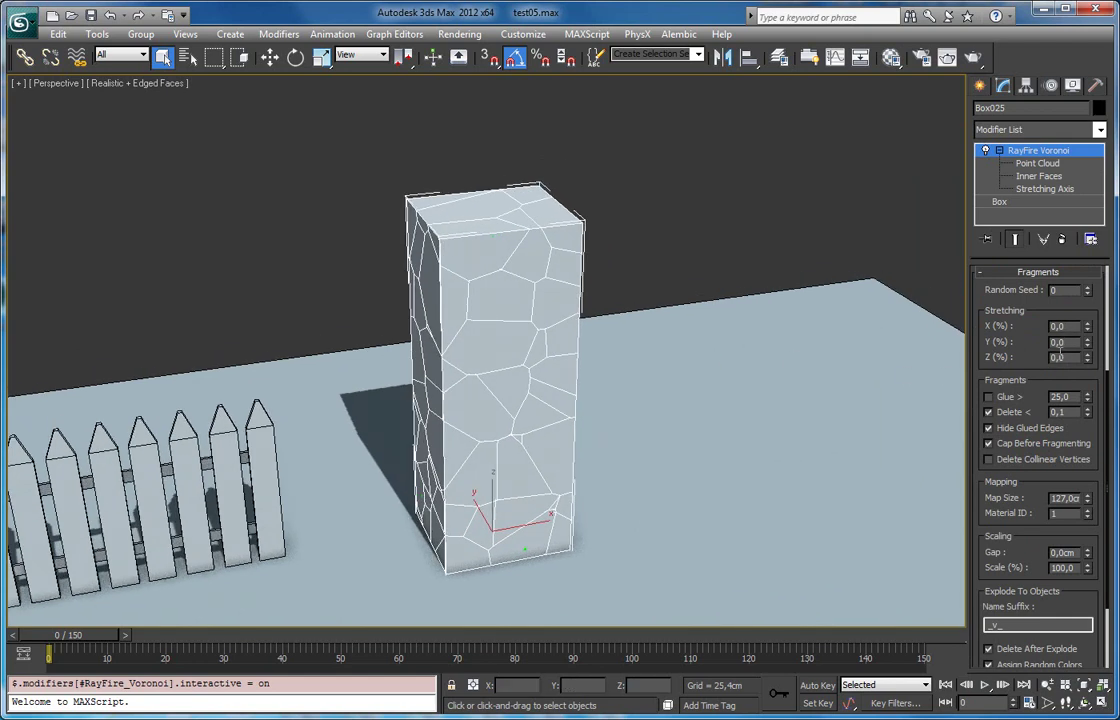
{"action": "middle_click_drag", "start_coordinate": [385, 300], "coordinate": [496, 373], "text": "alt"}
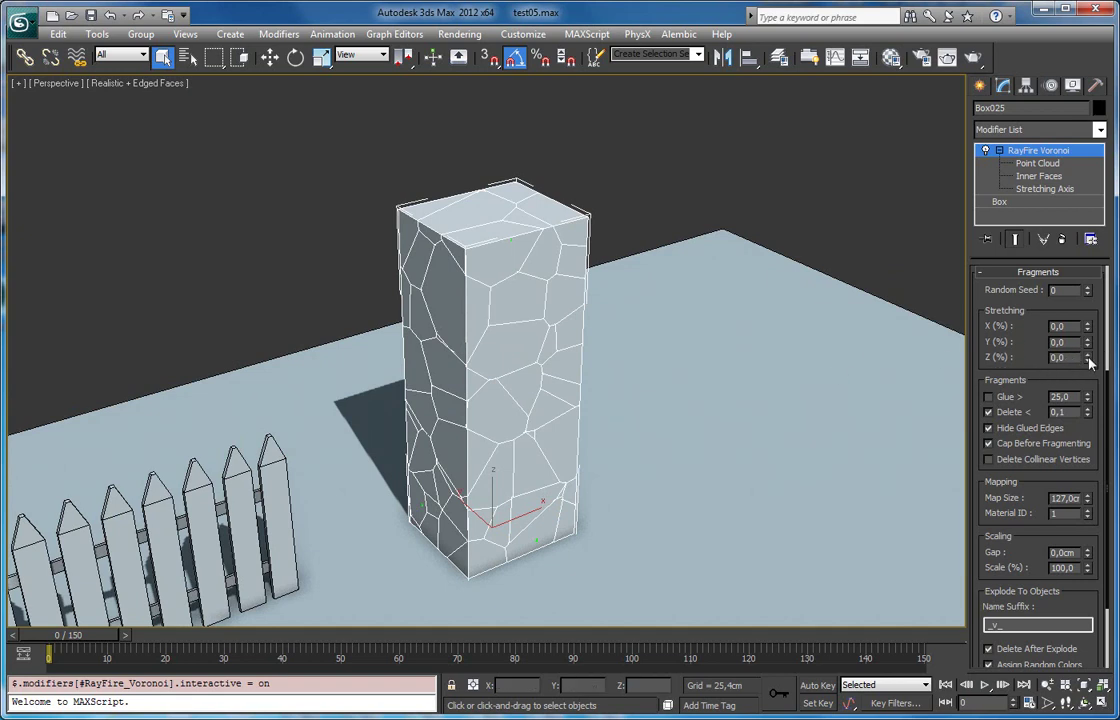
{"action": "left_click_drag", "start_coordinate": [1090, 362], "coordinate": [1085, 288]}
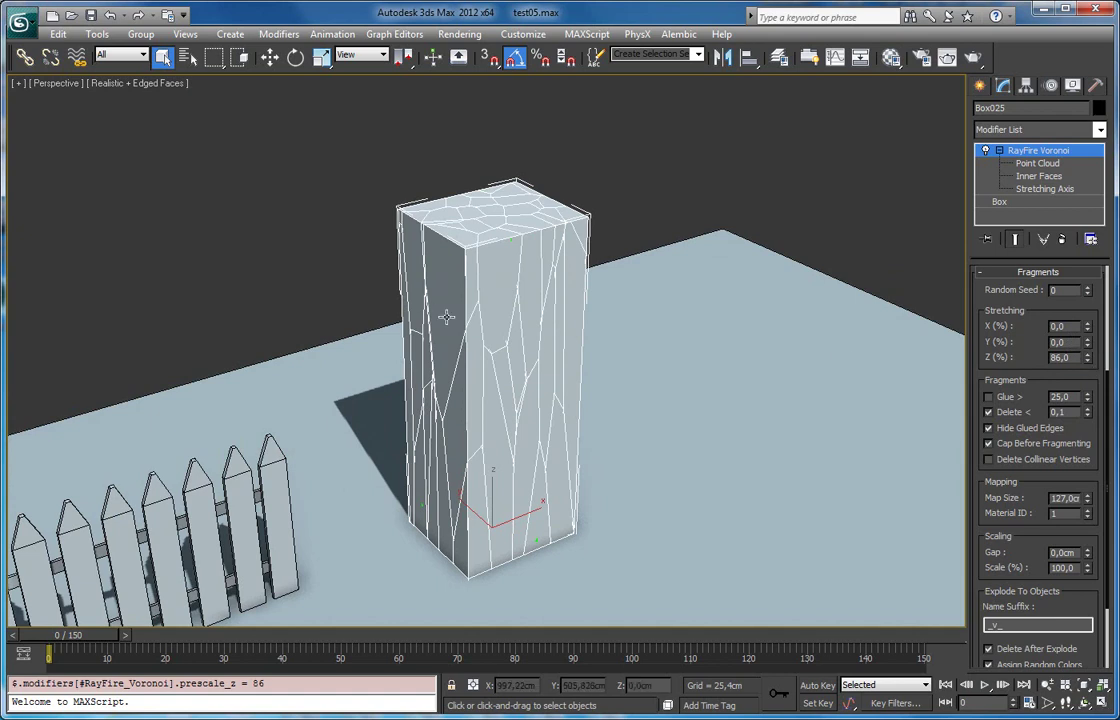
{"action": "middle_click_drag", "start_coordinate": [632, 306], "coordinate": [503, 301], "text": "alt"}
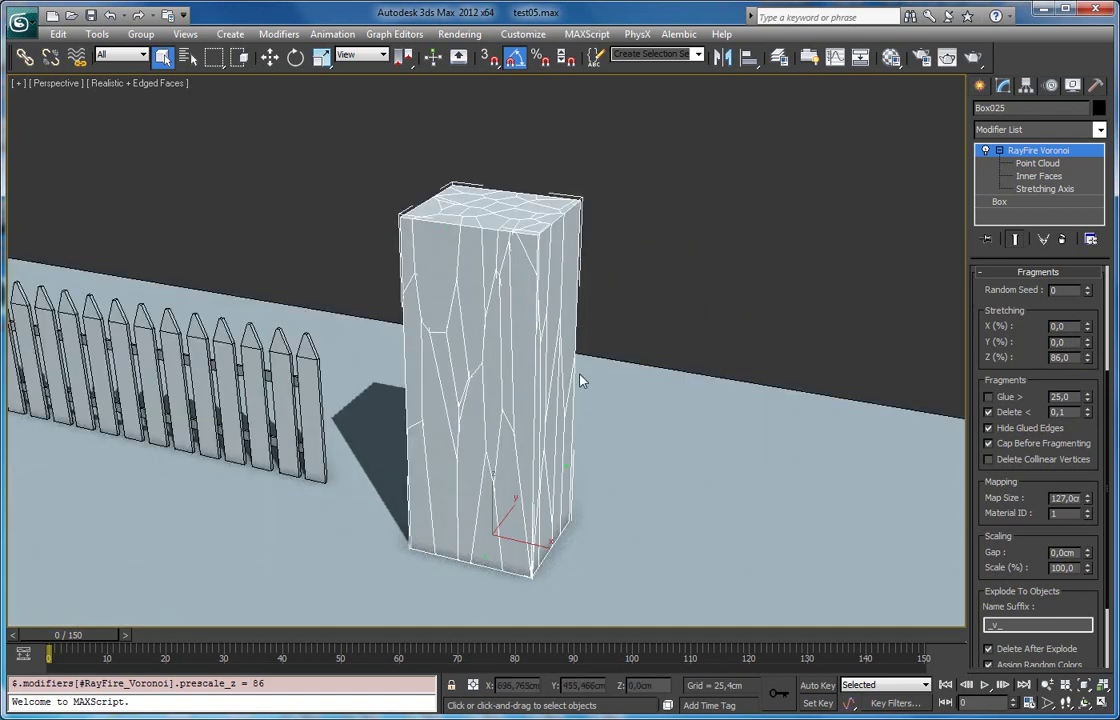
Raise the fragments' Z stretching to 92%
{"action": "left_click_drag", "start_coordinate": [1087, 361], "coordinate": [1087, 358]}
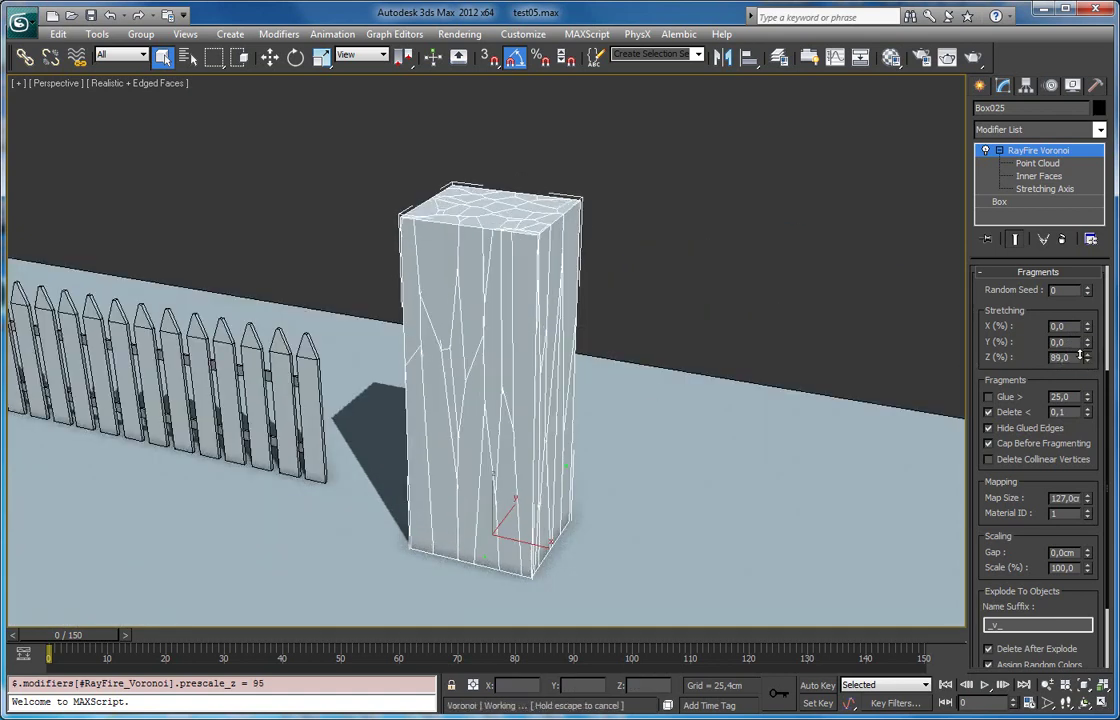
{"action": "middle_click_drag", "start_coordinate": [422, 323], "coordinate": [451, 330], "text": "alt"}
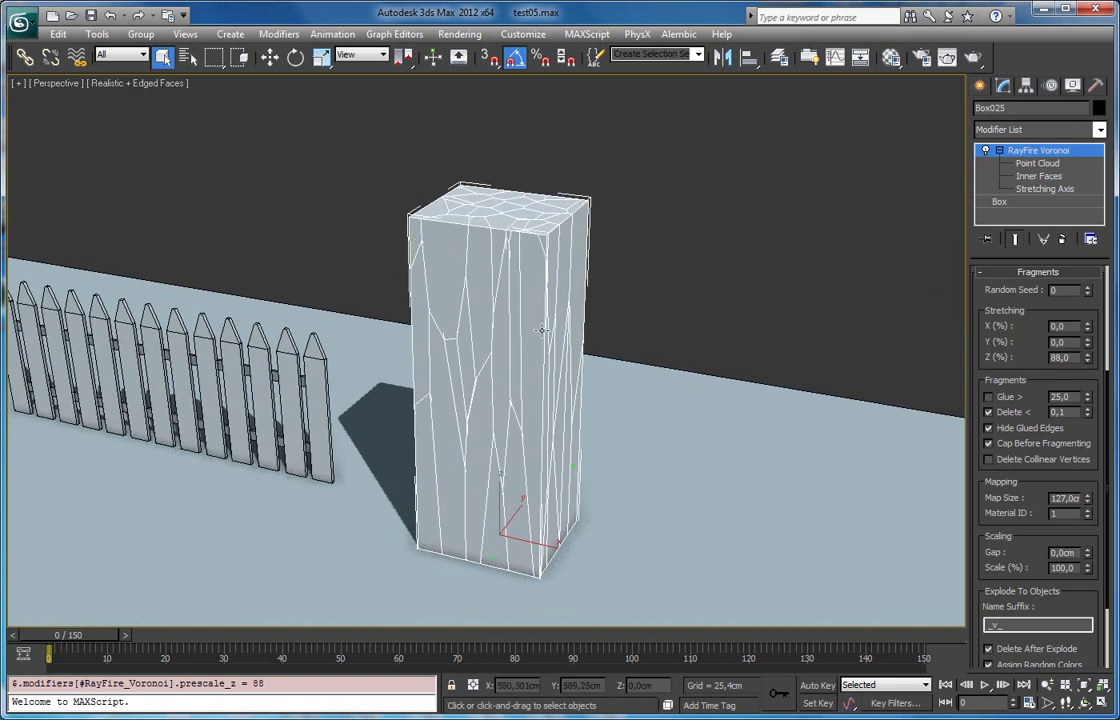
{"action": "middle_click_drag", "start_coordinate": [557, 342], "coordinate": [572, 375], "text": "alt"}
{"action": "left_click_drag", "start_coordinate": [1088, 358], "coordinate": [1088, 358]}
{"action": "middle_click_drag", "start_coordinate": [268, 312], "coordinate": [356, 314], "text": "alt"}
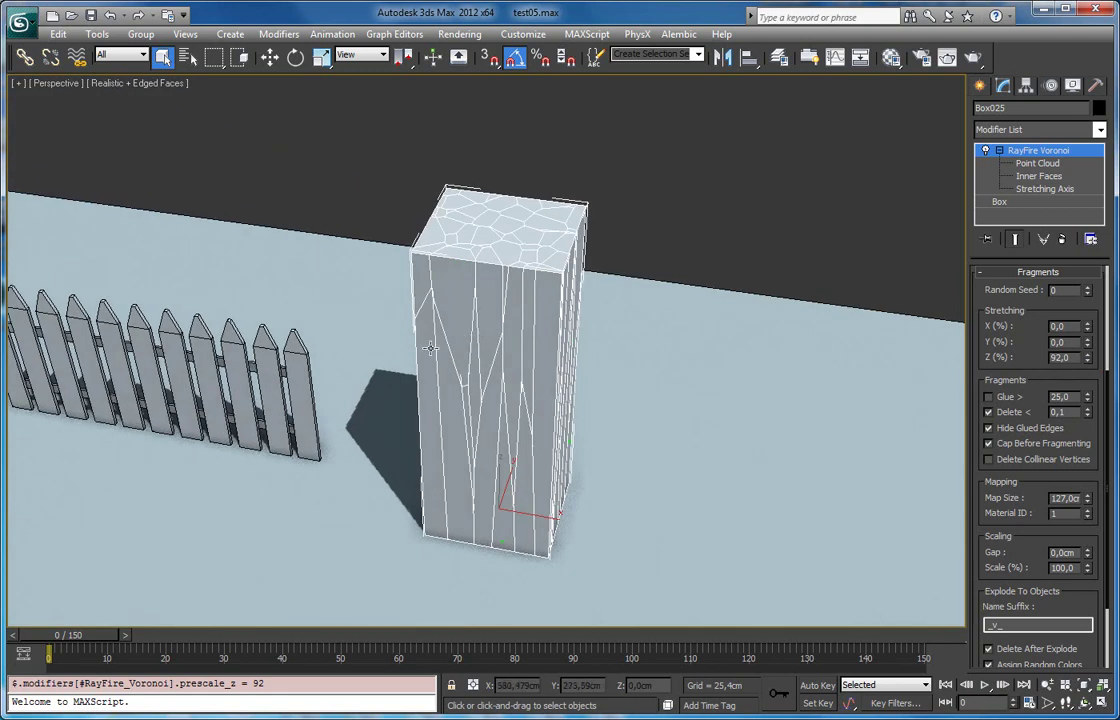
Examine the vertically stretched fragments on the sides and top of the box, also toggling wireframe display
{"action": "middle_click_drag", "start_coordinate": [436, 346], "coordinate": [509, 346], "text": "alt"}
{"action": "middle_click_drag", "start_coordinate": [457, 410], "coordinate": [485, 363], "text": "alt"}
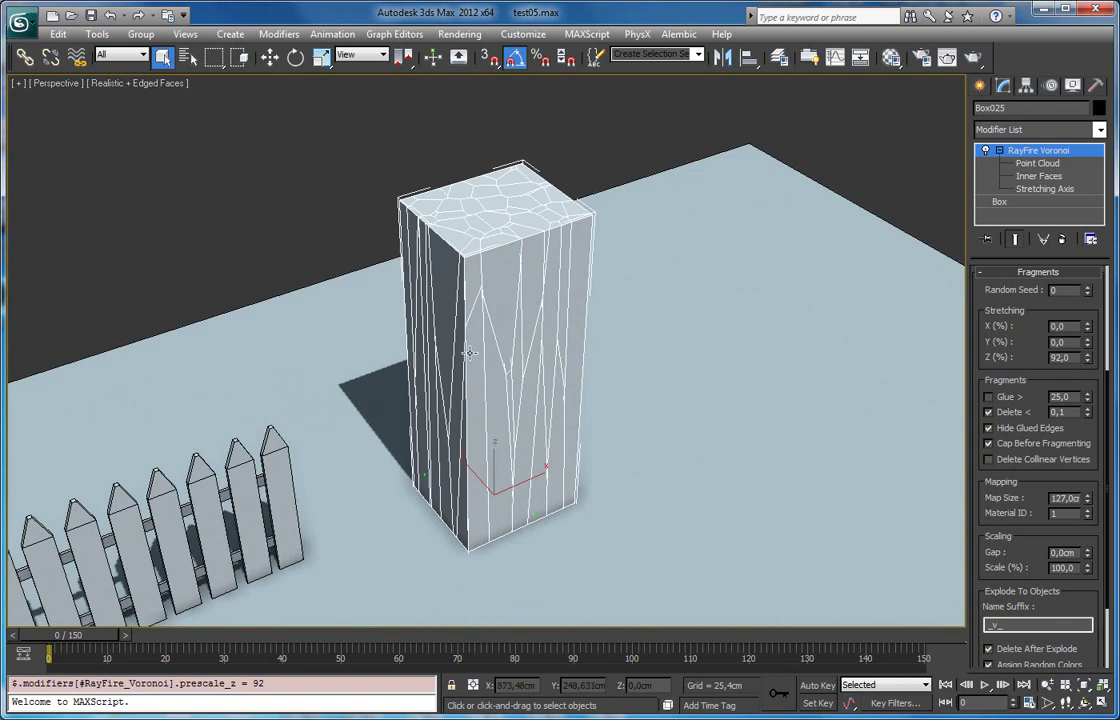
{"action": "middle_click_drag", "start_coordinate": [479, 368], "coordinate": [411, 385], "text": "alt"}
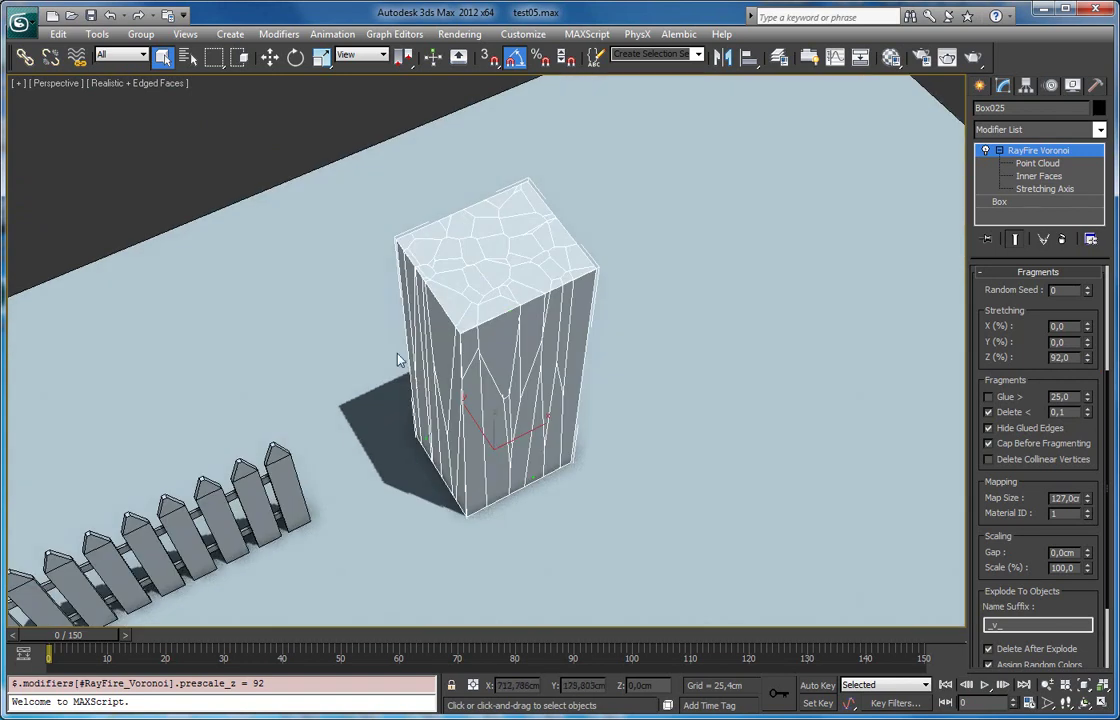
{"action": "key", "text": "F3"}
{"action": "key", "text": "F3"}
{"action": "mouse_move", "coordinate": [404, 288]}
{"action": "middle_mouse_down", "text": "alt"}
{"action": "mouse_move", "coordinate": [465, 257]}
{"action": "mouse_move", "coordinate": [638, 269]}
{"action": "mouse_move", "coordinate": [860, 330]}
{"action": "middle_mouse_up", "text": "alt"}
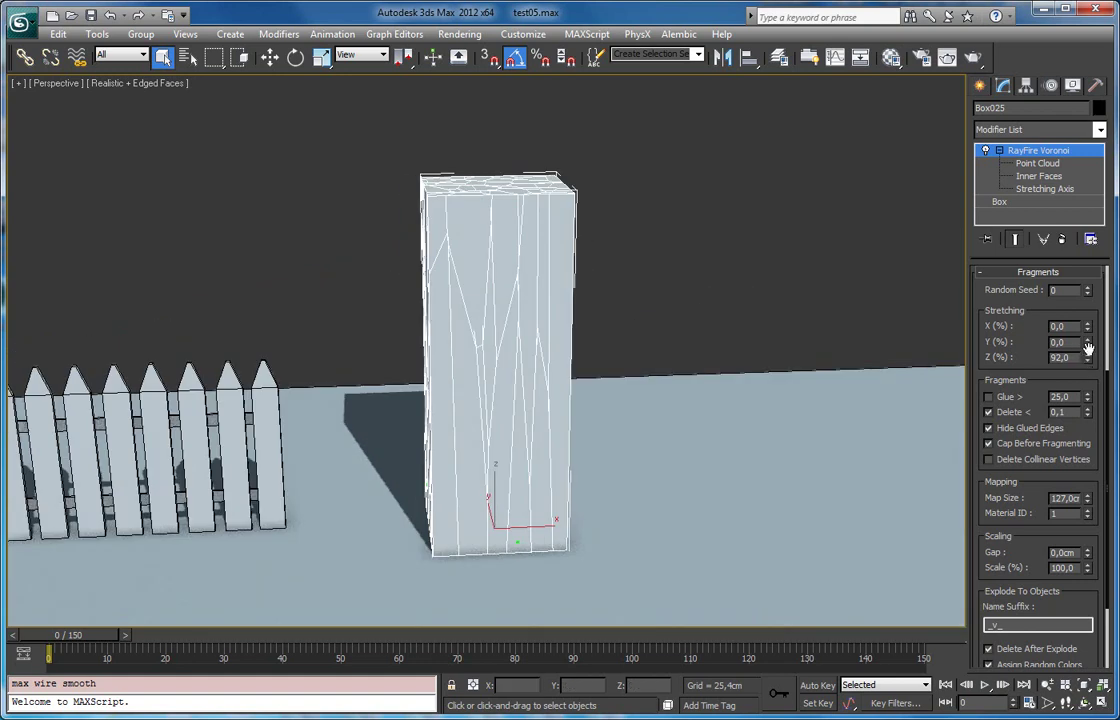
{"action": "middle_click_drag", "start_coordinate": [394, 239], "coordinate": [464, 283], "text": "alt"}
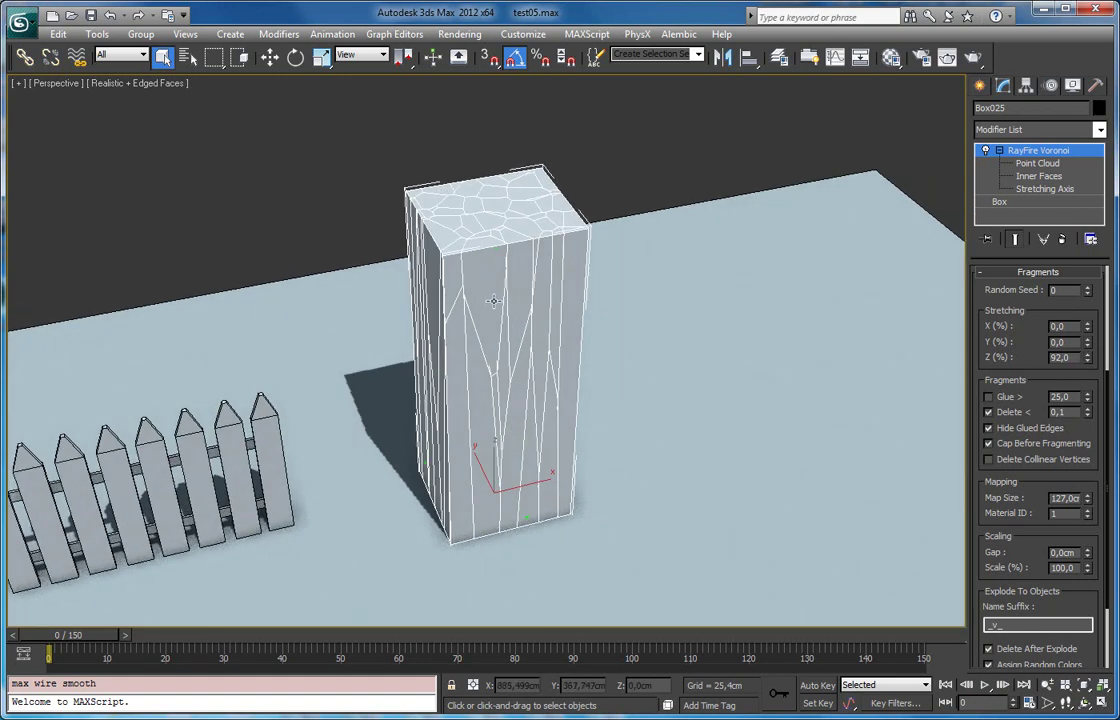
Reset the Z stretching to 0 and set the fragments' stretching to 75% in X and 82% in Y
{"action": "right_click", "coordinate": [1087, 357]}
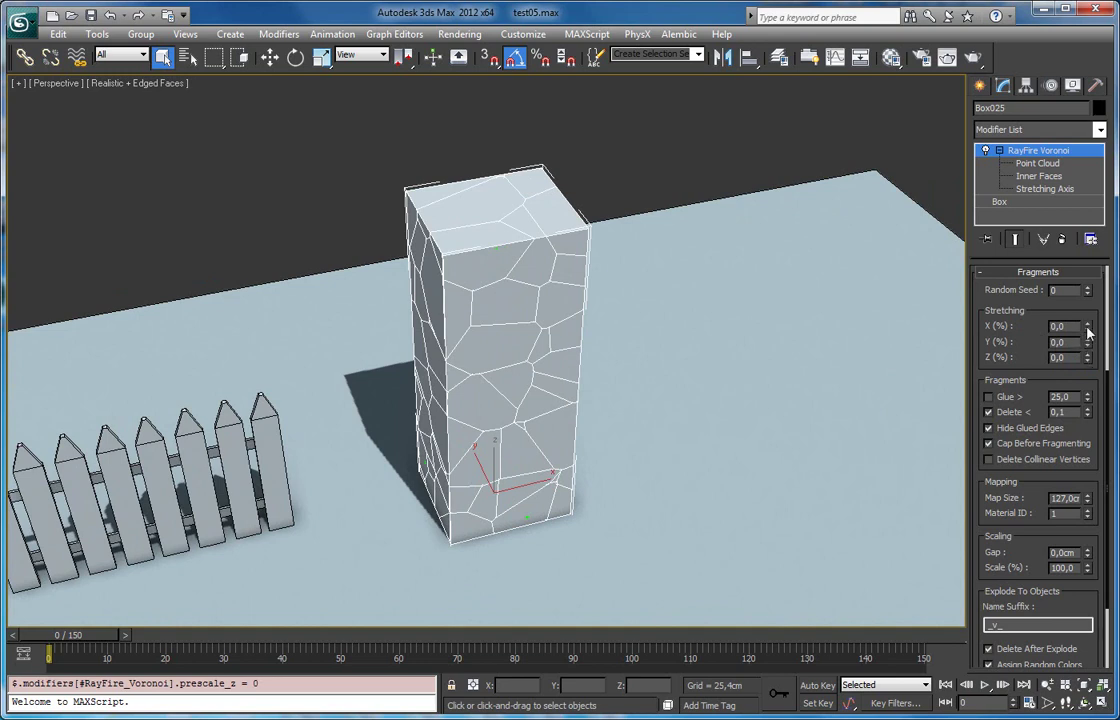
{"action": "mouse_move", "coordinate": [1088, 330]}
{"action": "left_mouse_down"}
{"action": "mouse_move", "coordinate": [1093, 265]}
{"action": "mouse_move", "coordinate": [1089, 335]}
{"action": "mouse_move", "coordinate": [1090, 305]}
{"action": "left_mouse_up"}
{"action": "middle_click_drag", "start_coordinate": [595, 233], "coordinate": [416, 347], "text": "alt"}
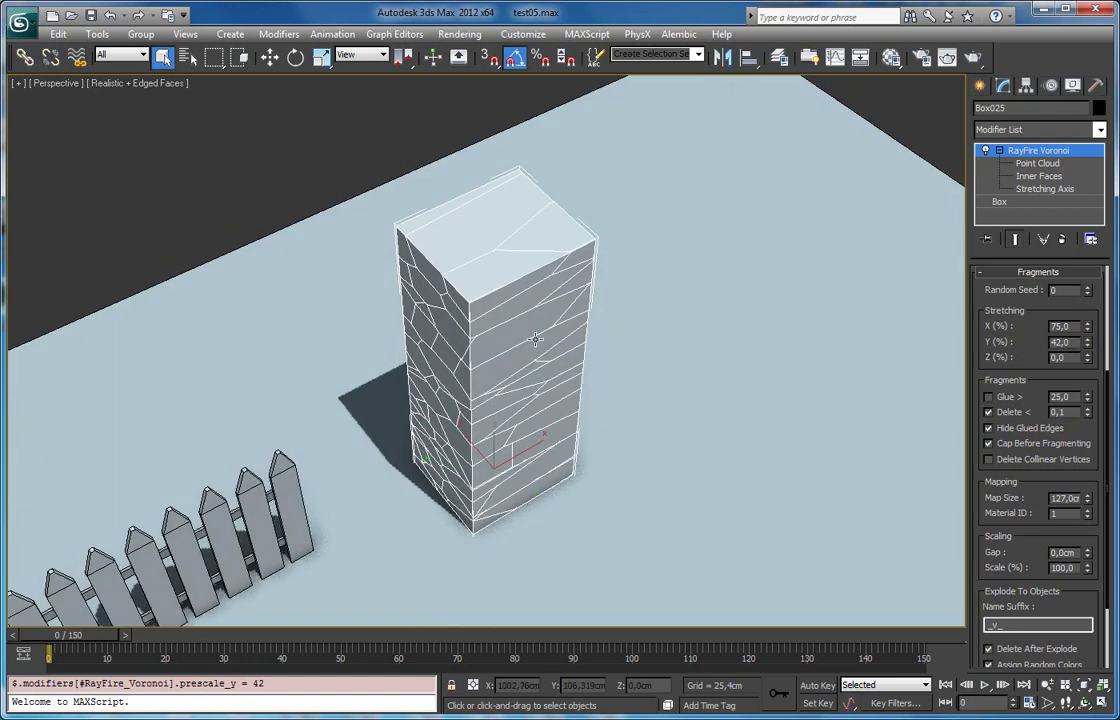
{"action": "left_click_drag", "start_coordinate": [1088, 342], "coordinate": [1096, 305]}
{"action": "middle_click_drag", "start_coordinate": [950, 298], "coordinate": [502, 304], "text": "alt"}
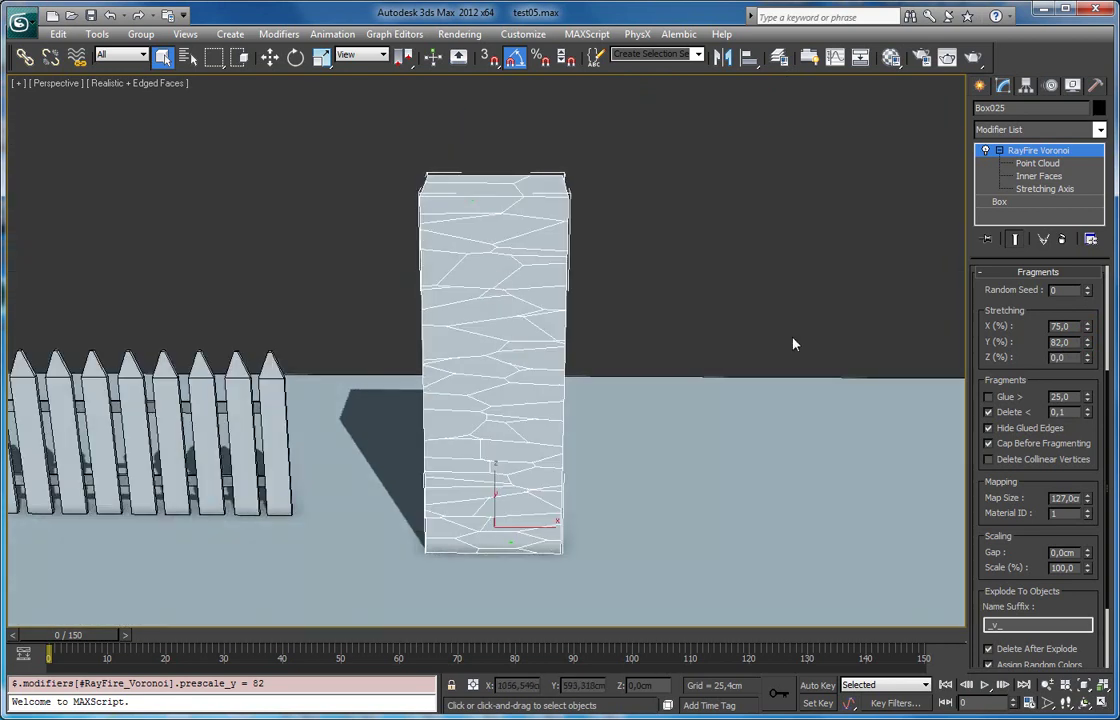
Enter the Stretching Axis sub-object level of the RayFire Voronoi modifier with the Rotate tool active
{"action": "left_click", "coordinate": [999, 151]}
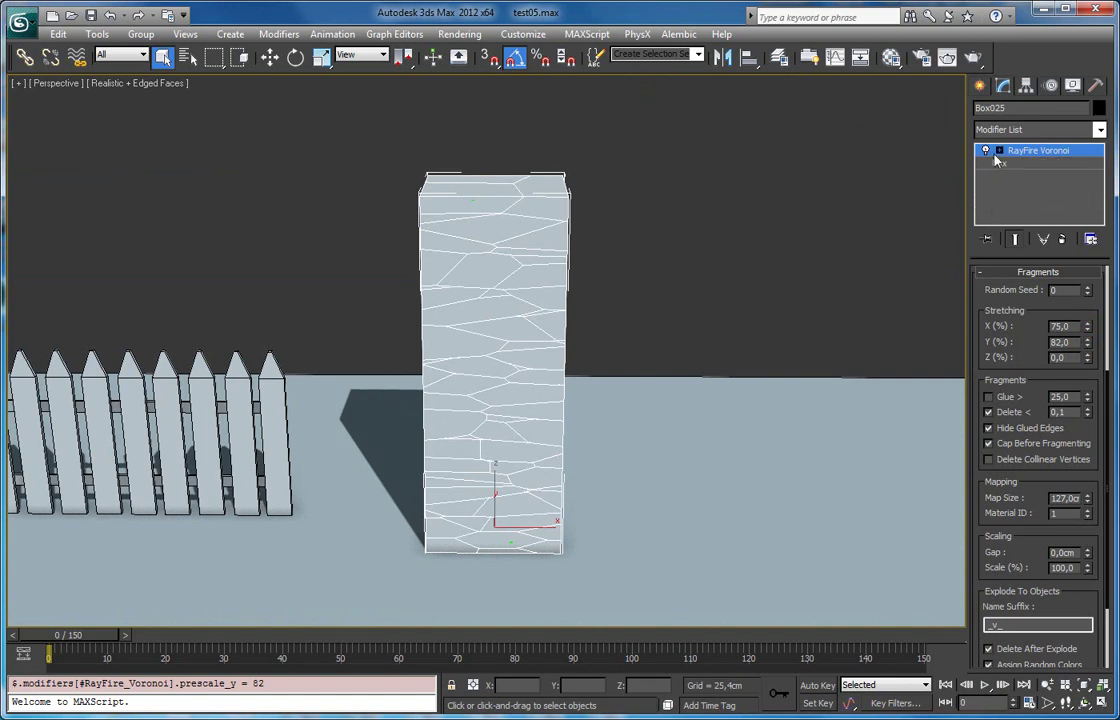
{"action": "left_click", "coordinate": [999, 151]}
{"action": "scroll", "coordinate": [987, 333], "scroll_direction": "up", "scroll_amount": 3}
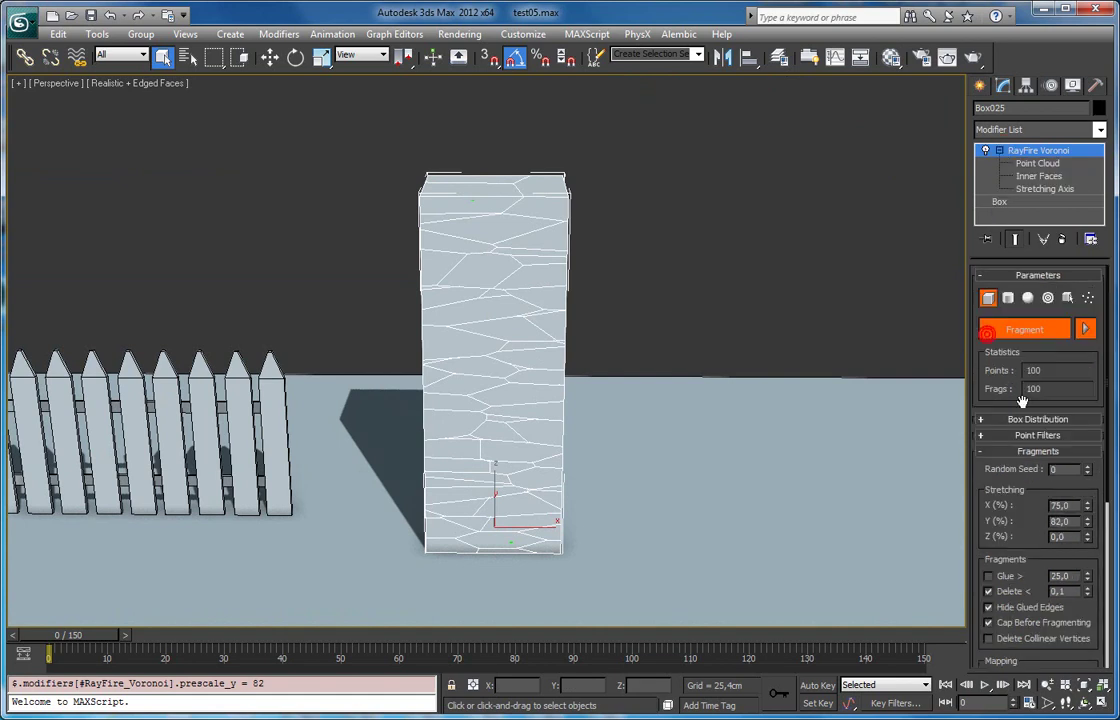
{"action": "left_click", "coordinate": [1046, 189]}
{"action": "key", "text": "e"}
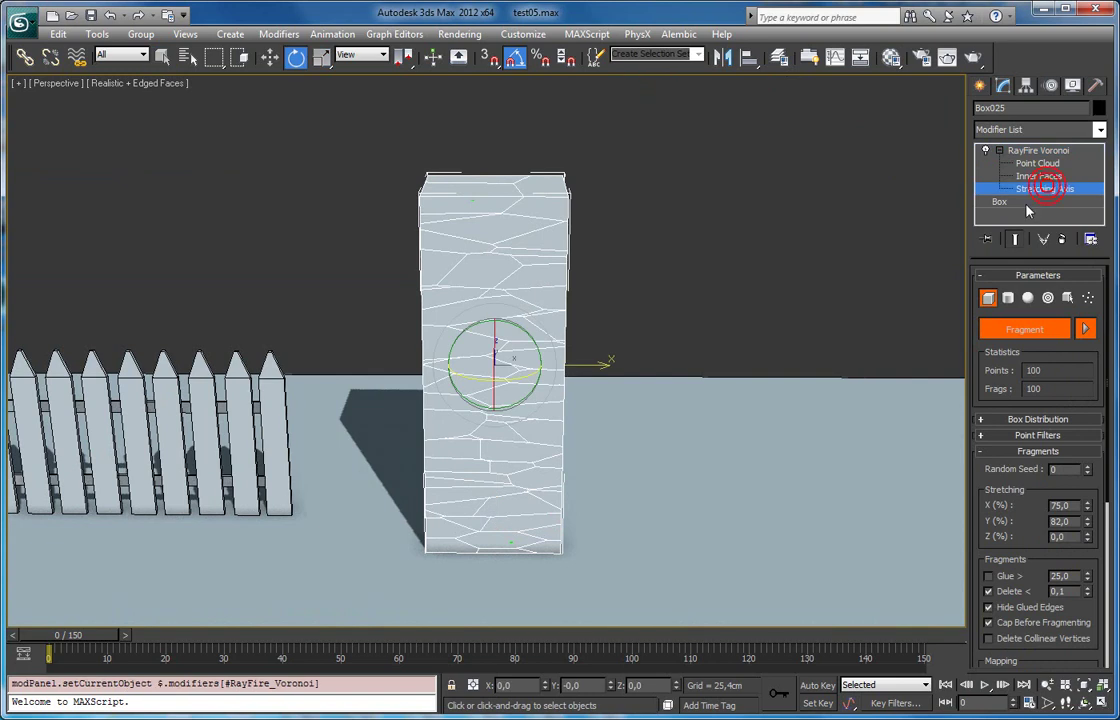
Reset the X and Y stretching to 0 and set the Z stretching to 90%
{"action": "left_click_drag", "start_coordinate": [1000, 510], "coordinate": [1000, 435]}
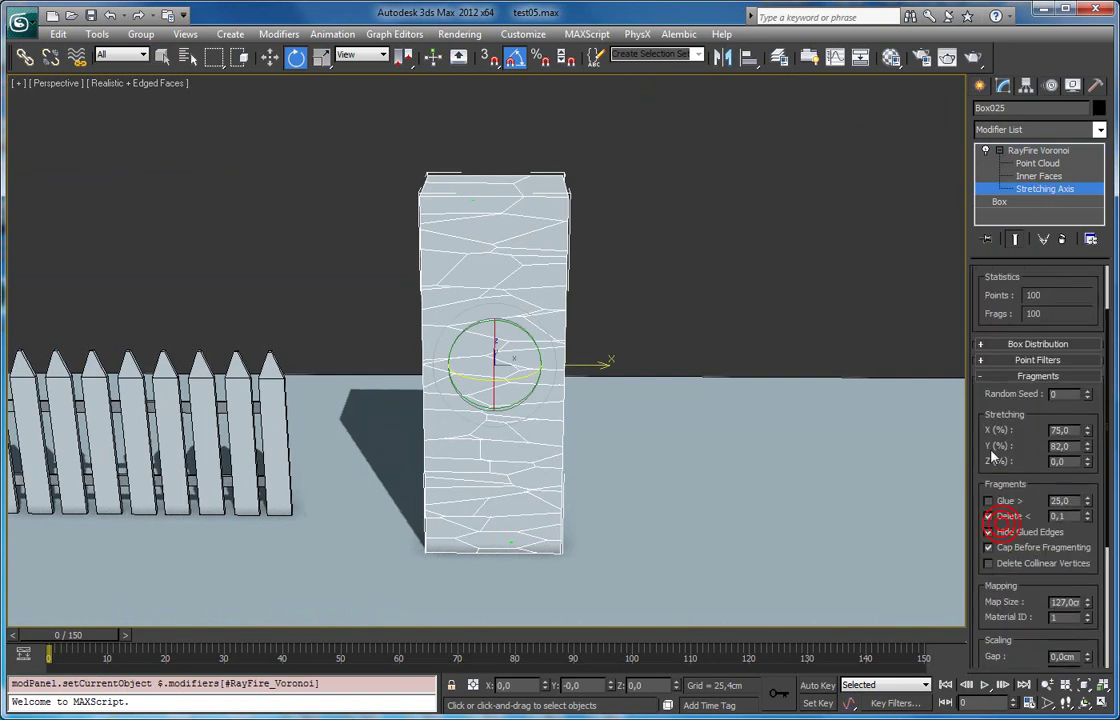
{"action": "right_click", "coordinate": [1087, 431]}
{"action": "right_click", "coordinate": [1087, 447]}
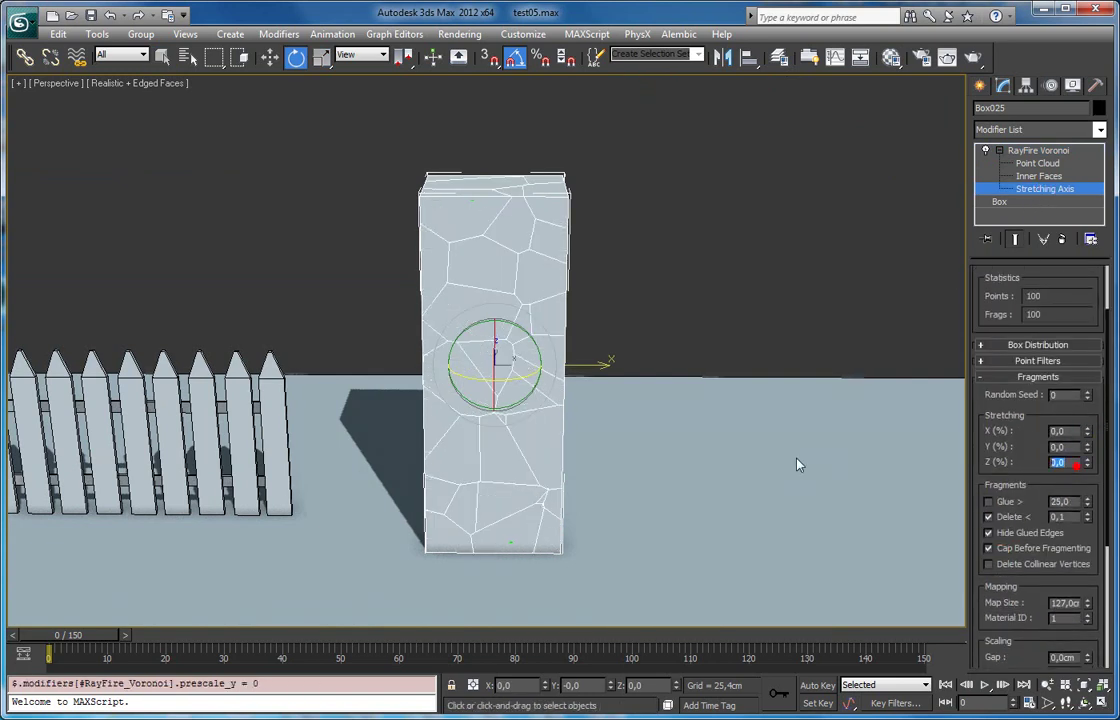
{"action": "type", "text": "90"}
{"action": "key", "text": "Return"}
Rotate the stretching axis so the elongated fragments run horizontally through the box
{"action": "middle_click_drag", "start_coordinate": [546, 350], "coordinate": [470, 330], "text": "alt"}
{"action": "middle_click_drag", "start_coordinate": [577, 298], "coordinate": [597, 296], "text": "alt"}
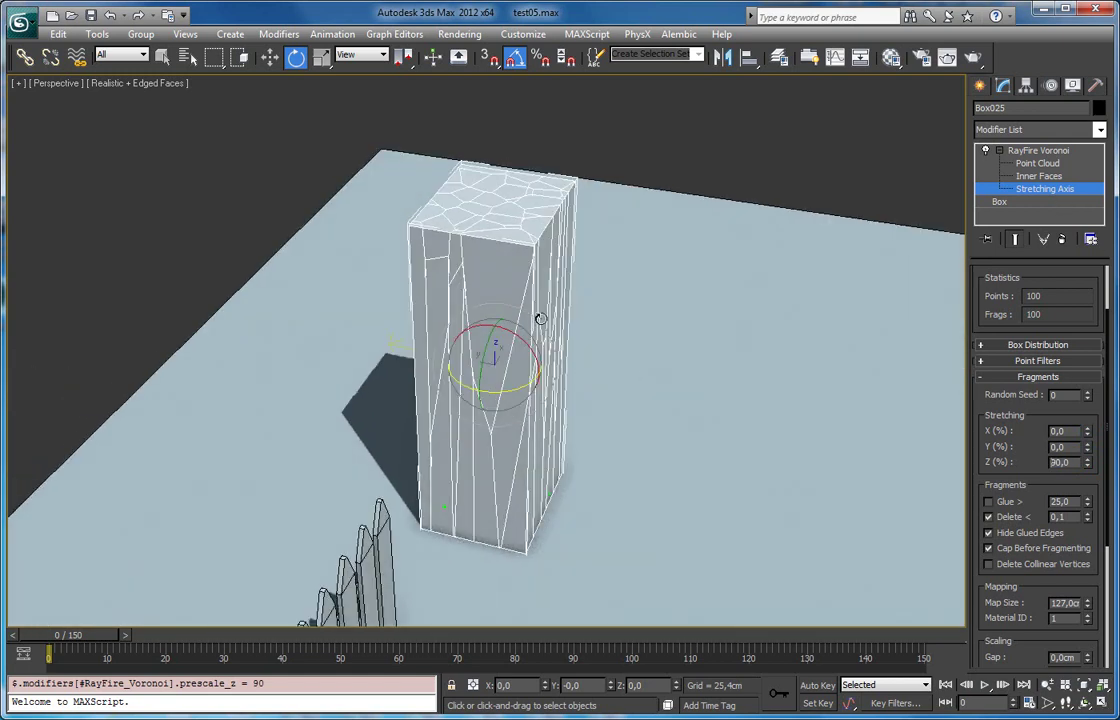
{"action": "left_click_drag", "start_coordinate": [512, 333], "coordinate": [561, 389]}
{"action": "middle_click_drag", "start_coordinate": [561, 389], "coordinate": [506, 383], "text": "alt"}
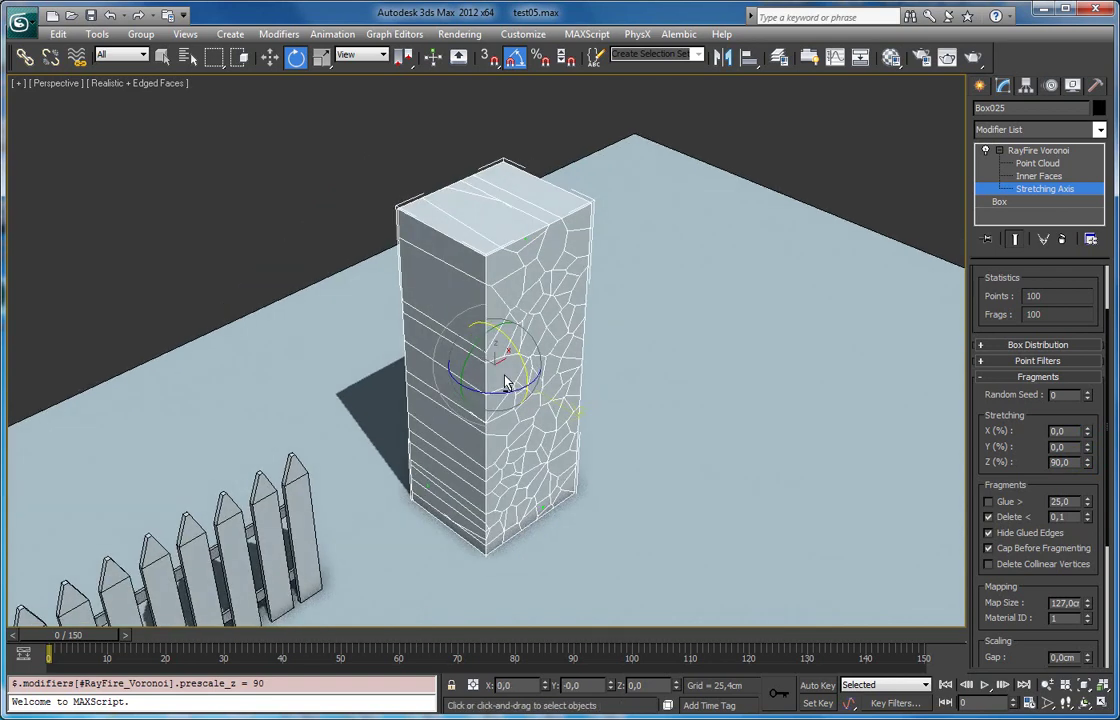
Rotate the stretching axis further around several axes to slant the fragments diagonally and try other directions
{"action": "left_click_drag", "start_coordinate": [513, 348], "coordinate": [500, 305]}
{"action": "middle_click_drag", "start_coordinate": [513, 325], "coordinate": [356, 303], "text": "alt"}
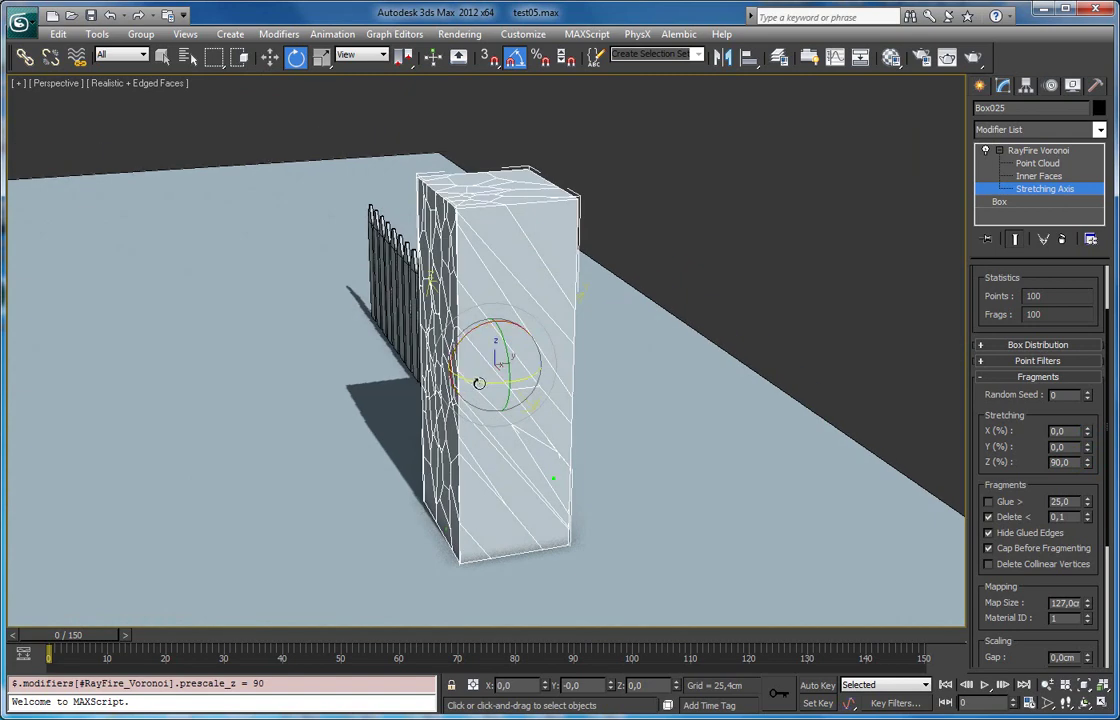
{"action": "left_click_drag", "start_coordinate": [480, 383], "coordinate": [557, 389]}
{"action": "middle_click_drag", "start_coordinate": [520, 390], "coordinate": [405, 477], "text": "alt"}
{"action": "left_click_drag", "start_coordinate": [536, 408], "coordinate": [496, 420]}
{"action": "middle_click_drag", "start_coordinate": [496, 414], "coordinate": [478, 368], "text": "alt"}
{"action": "left_click_drag", "start_coordinate": [476, 386], "coordinate": [537, 339]}
{"action": "middle_click_drag", "start_coordinate": [530, 335], "coordinate": [740, 318], "text": "alt"}
Reset the Z stretching to 0 and set the Y stretching to 80%
{"action": "right_click", "coordinate": [1088, 462]}
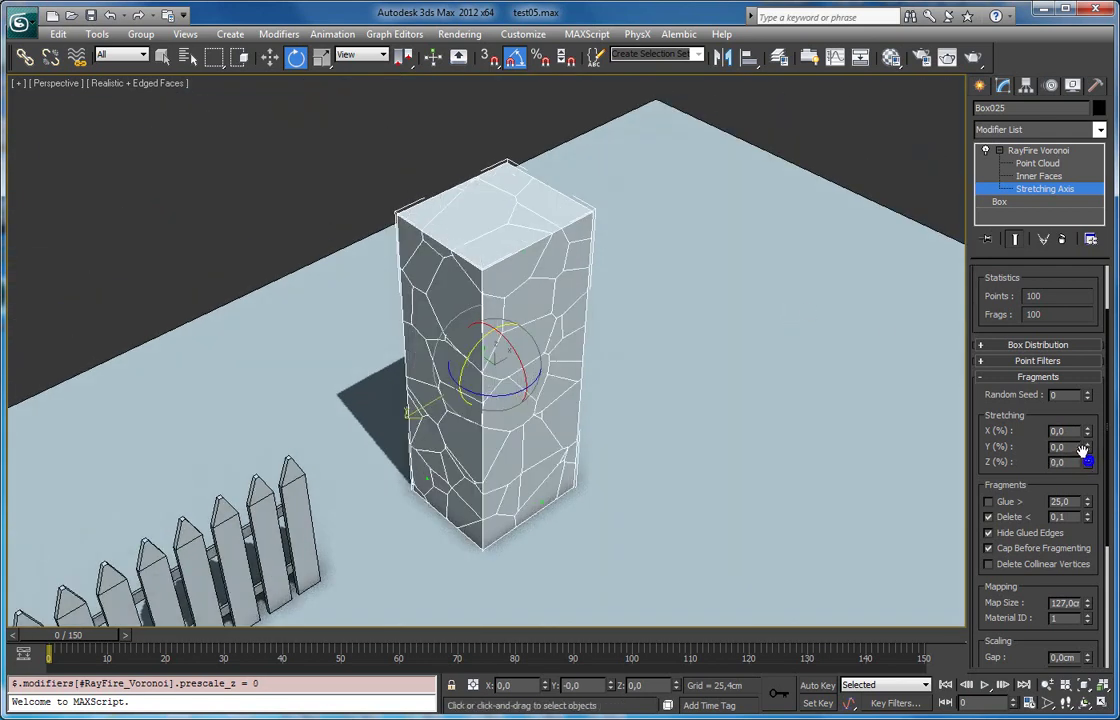
{"action": "type", "text": "80"}
{"action": "key", "text": "Return"}
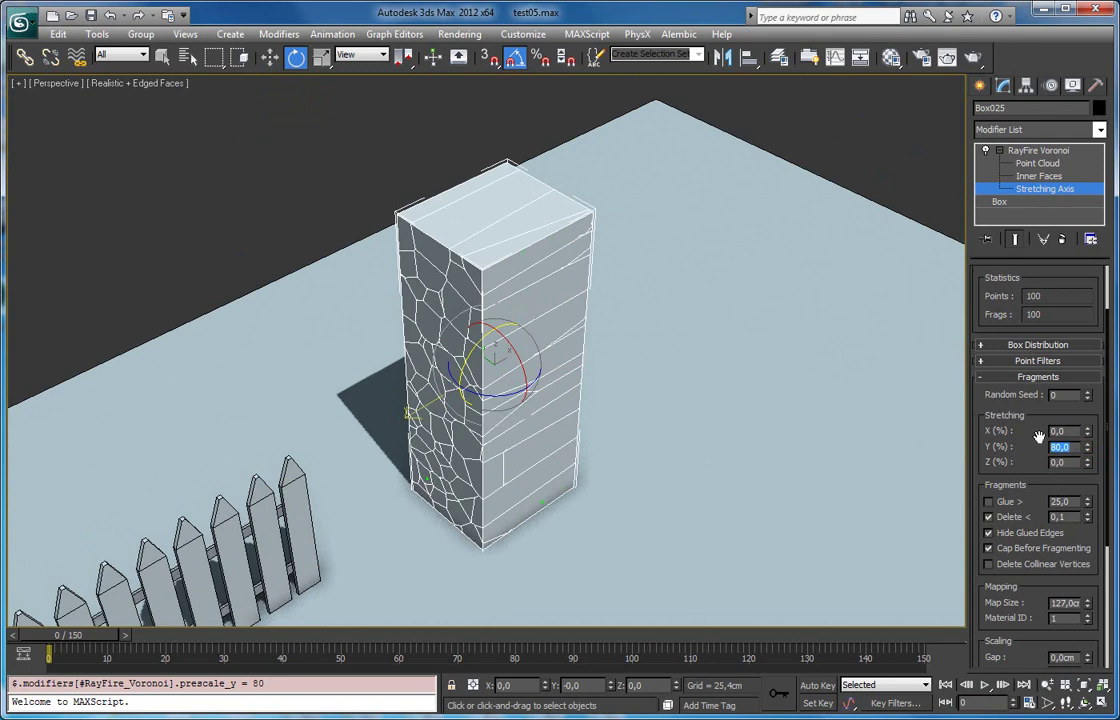
Set the box's X stretching to 80% and explode the Voronoi fragments to separate objects
{"action": "left_click_drag", "start_coordinate": [1075, 432], "coordinate": [992, 462]}
{"action": "type", "text": "80"}
{"action": "key", "text": "Return"}
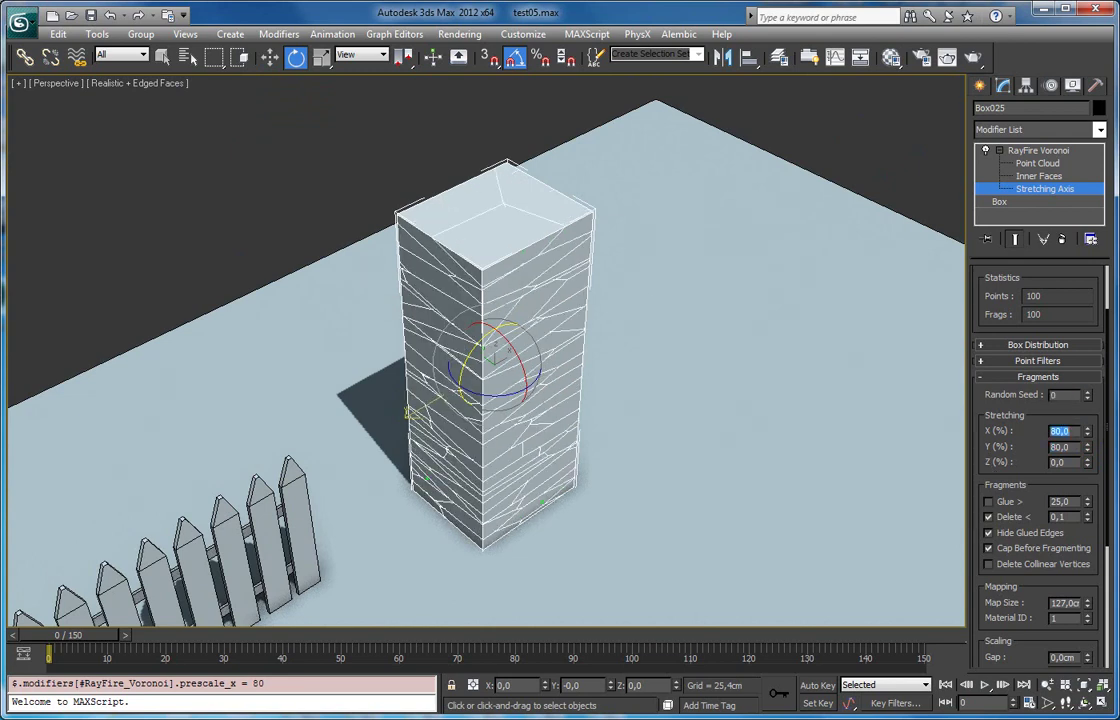
{"action": "scroll", "coordinate": [985, 380], "scroll_direction": "down", "scroll_amount": 5}
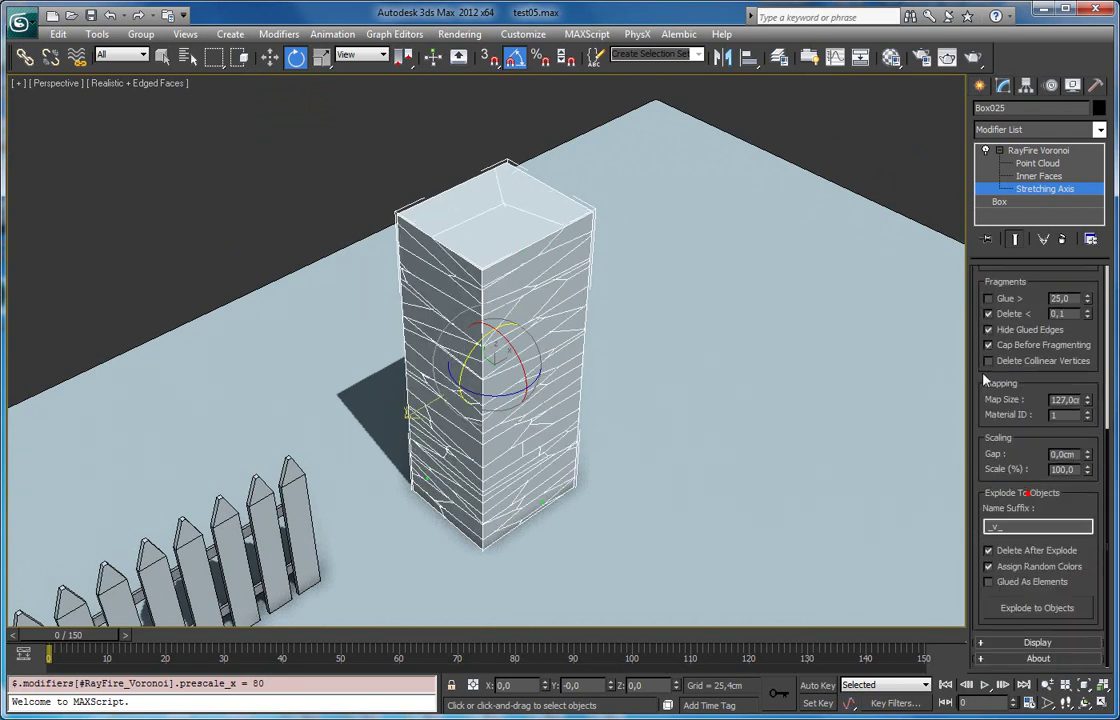
{"action": "left_click", "coordinate": [1037, 607]}
Select the whole exploded box with all its fragments and raise it above the ground
{"action": "left_click", "coordinate": [414, 146]}
{"action": "middle_click_drag", "start_coordinate": [420, 220], "coordinate": [365, 158], "text": "alt"}
{"action": "left_click_drag", "start_coordinate": [347, 131], "coordinate": [637, 506]}
{"action": "key", "text": "w"}
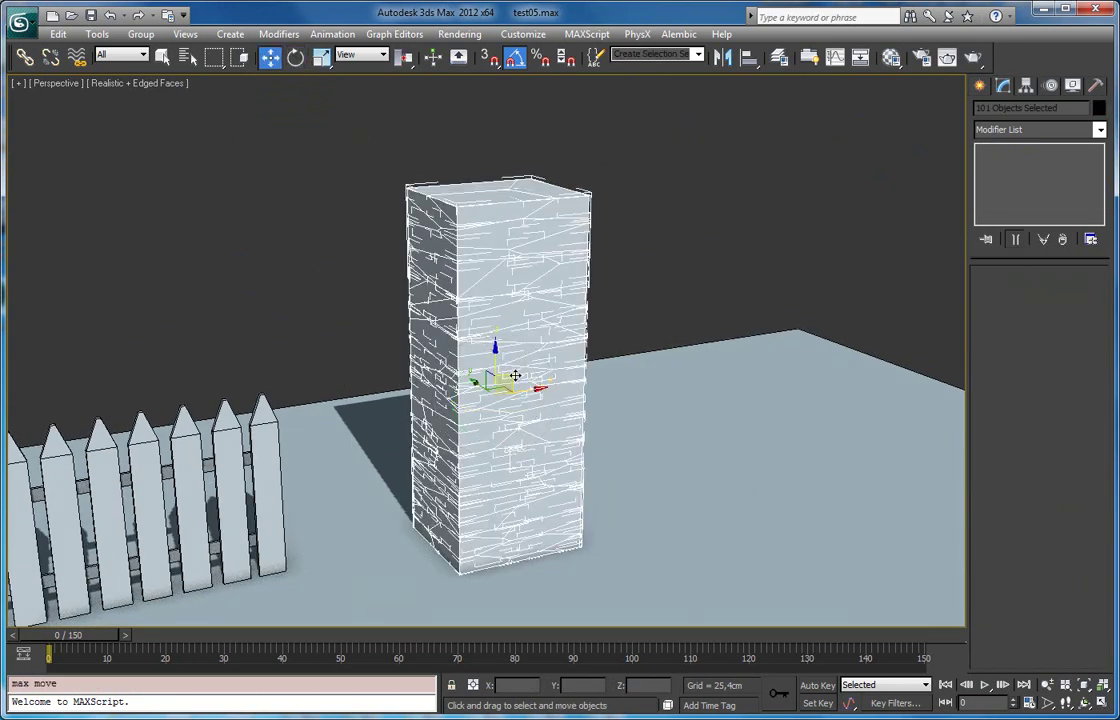
{"action": "left_click_drag", "start_coordinate": [497, 355], "coordinate": [530, 195]}
Open the RayFire window, add the selected fragments as dynamic objects, and set the static objects' simulation geometry to Convex
{"action": "left_click", "coordinate": [982, 84]}
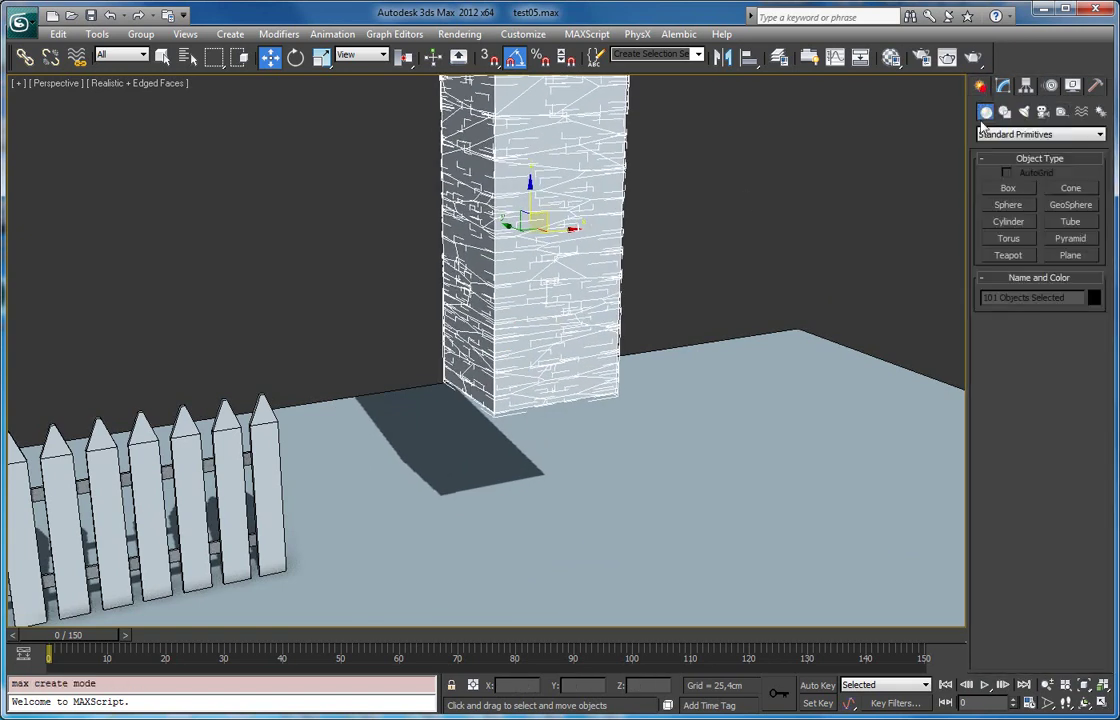
{"action": "left_click", "coordinate": [1002, 134]}
{"action": "left_click", "coordinate": [992, 300]}
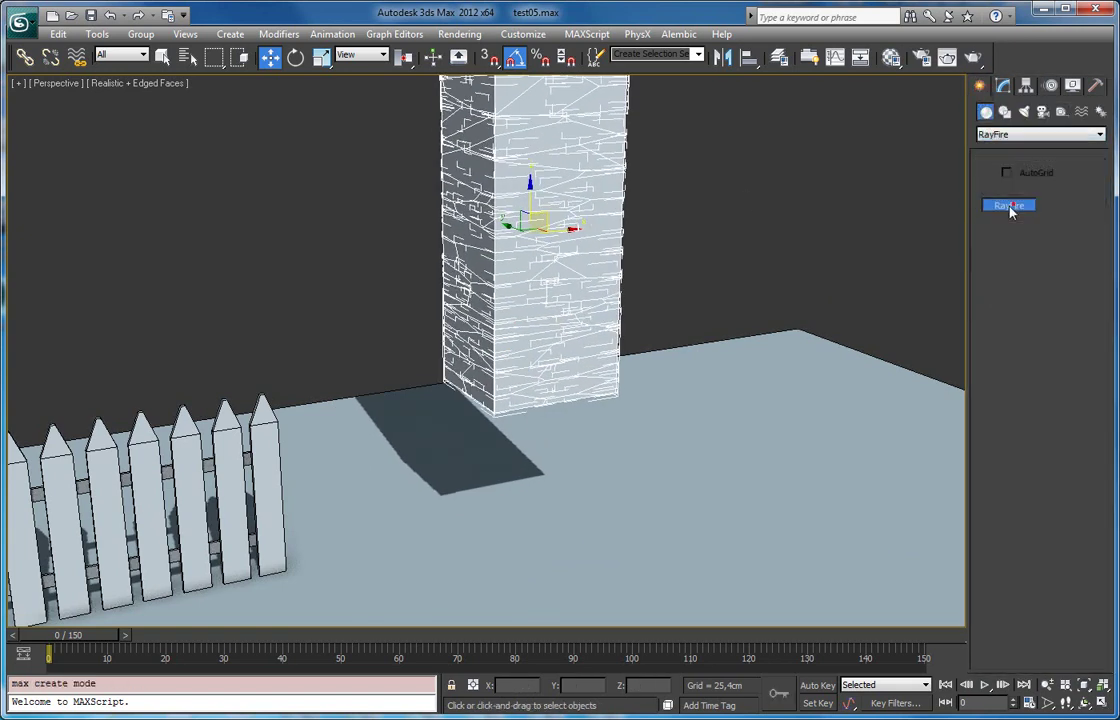
{"action": "left_click", "coordinate": [1009, 204]}
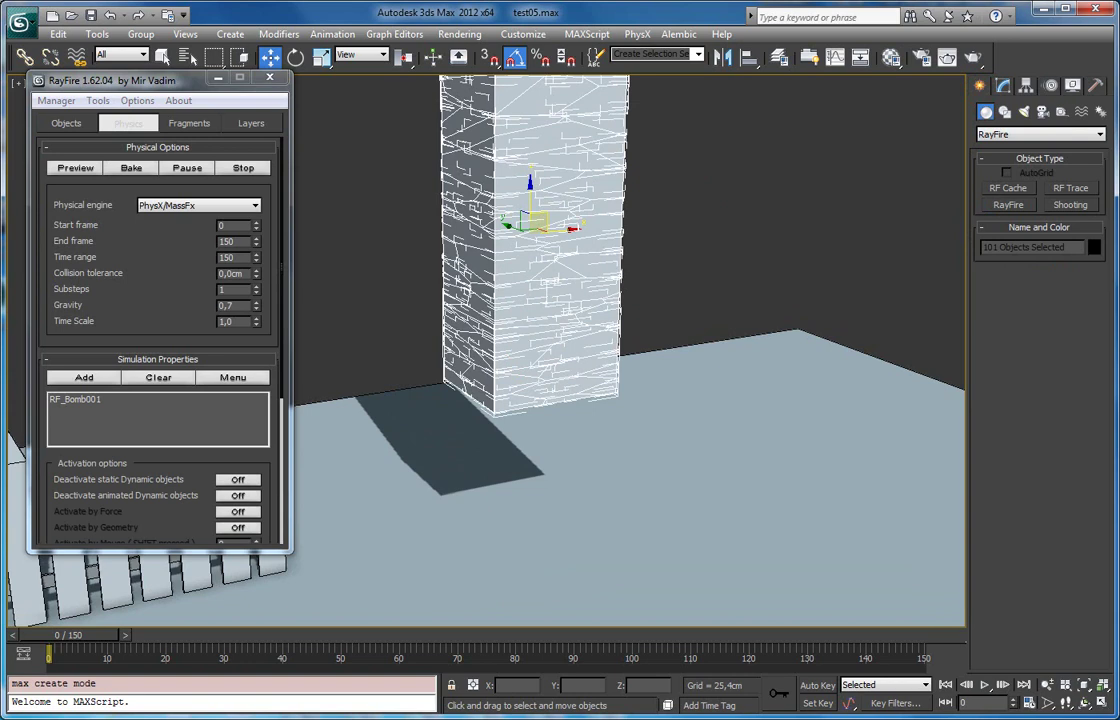
{"action": "left_click", "coordinate": [66, 123]}
{"action": "left_click", "coordinate": [84, 165]}
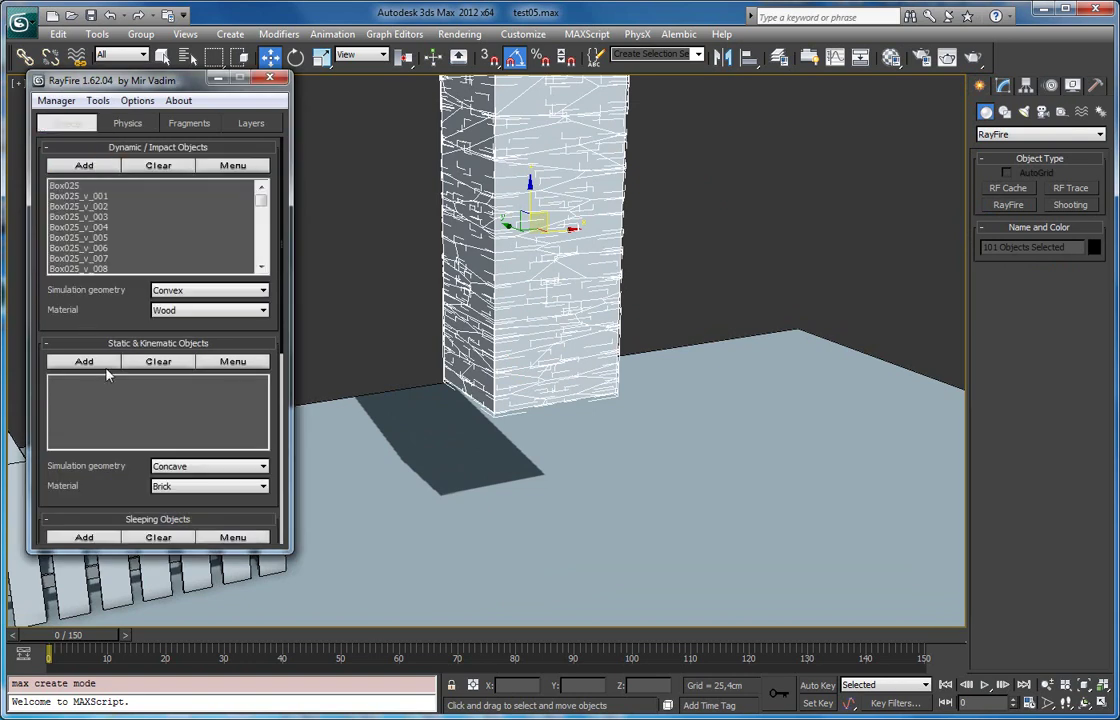
{"action": "left_click", "coordinate": [210, 466]}
{"action": "left_click", "coordinate": [175, 490]}
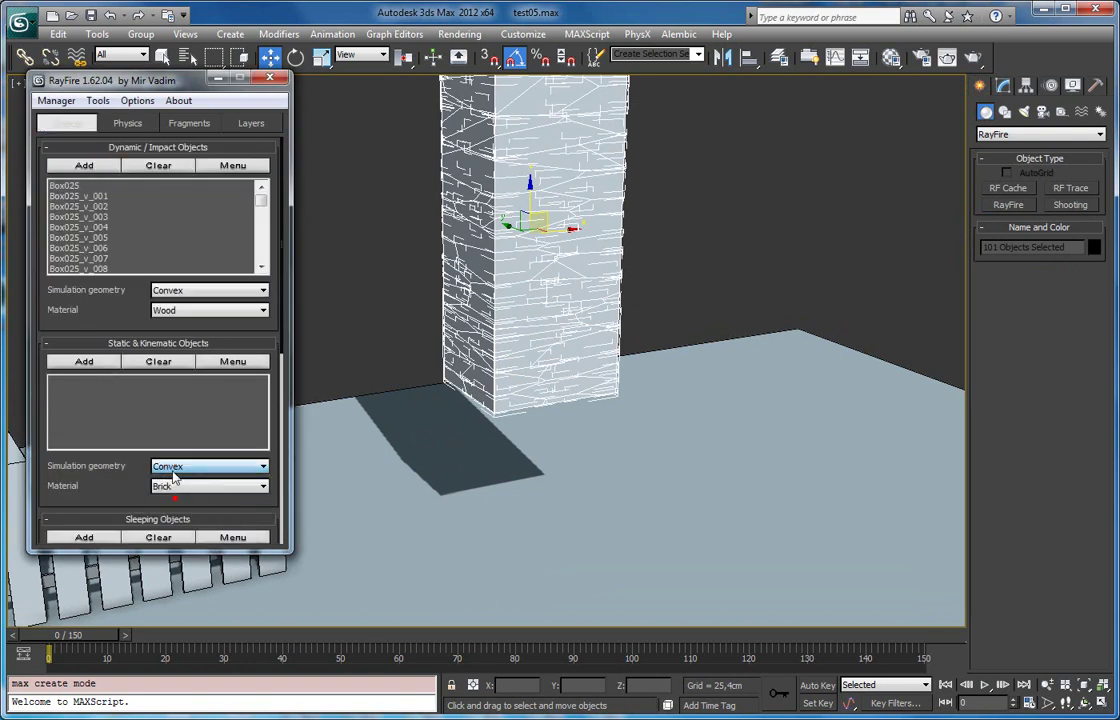
Remove the original Box025 from RayFire's dynamic objects and hide it in the scene
{"action": "left_click", "coordinate": [85, 186]}
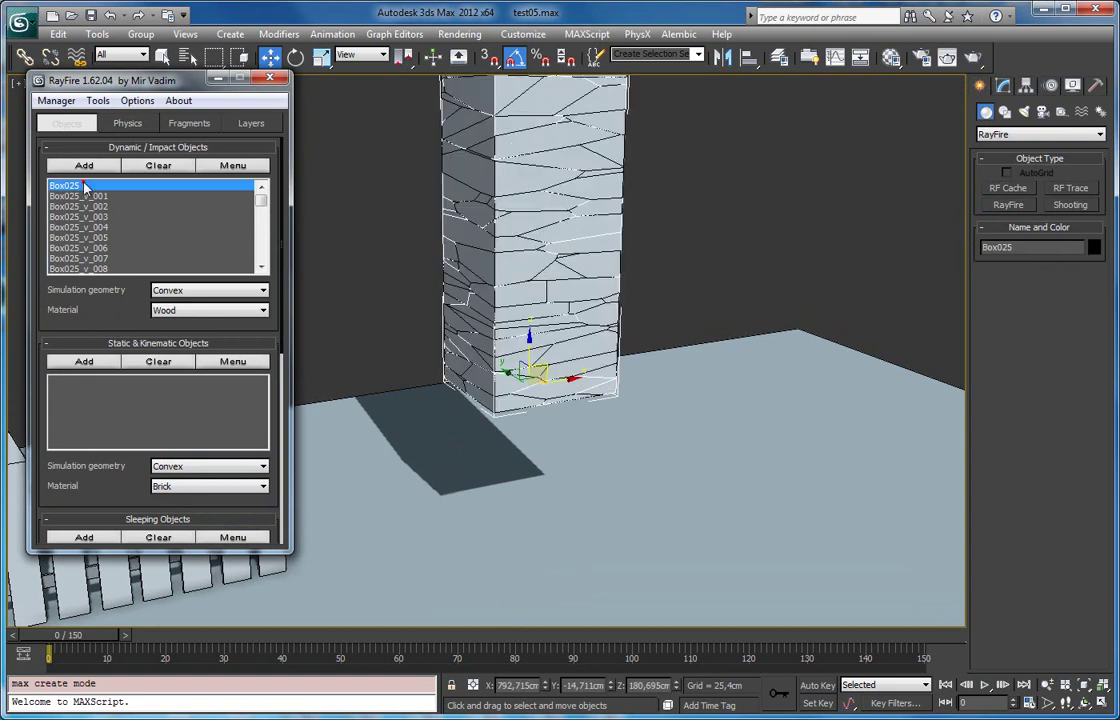
{"action": "right_click", "coordinate": [554, 384]}
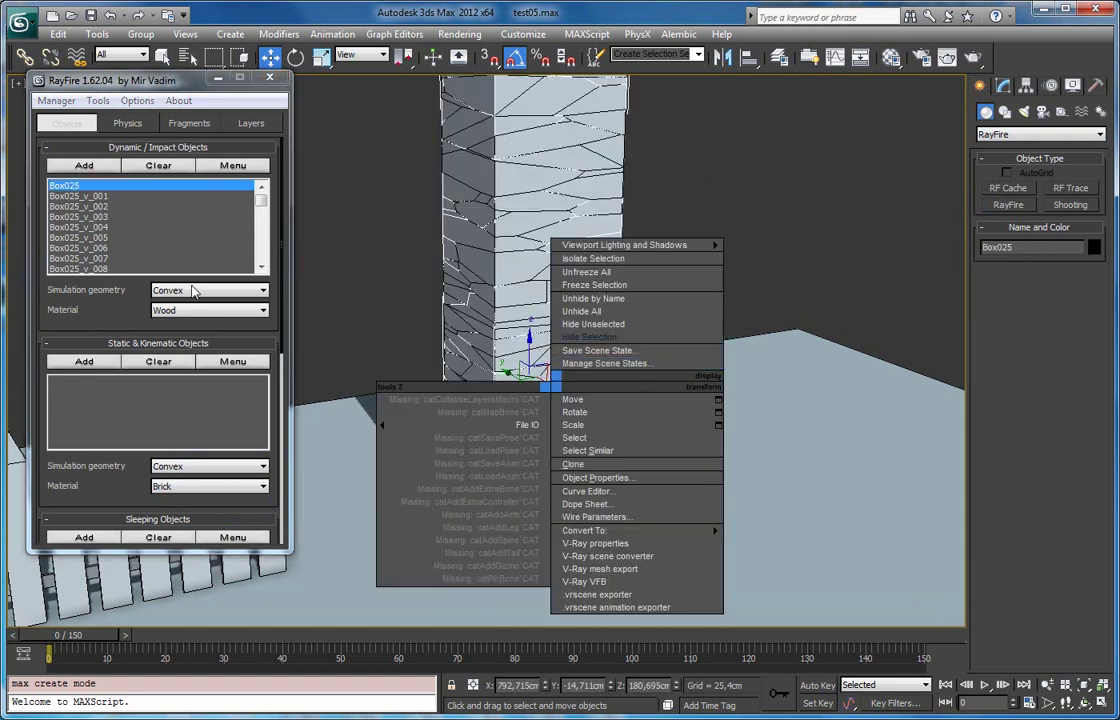
{"action": "left_click", "coordinate": [141, 167]}
{"action": "left_click", "coordinate": [138, 168]}
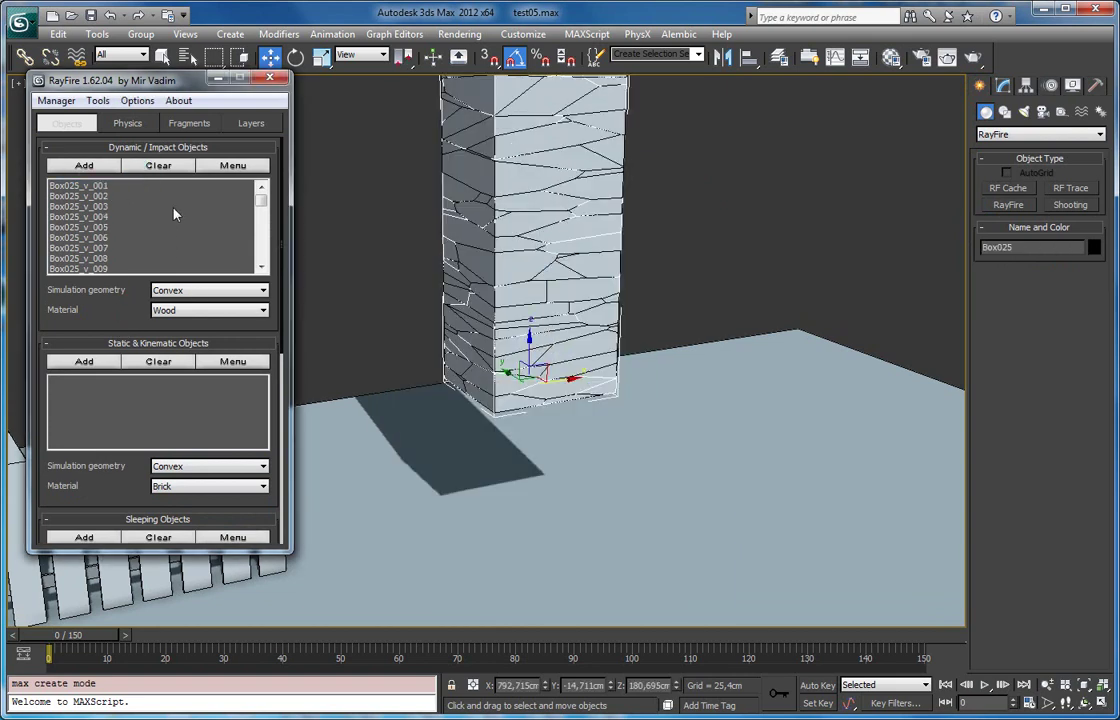
{"action": "right_click", "coordinate": [547, 298]}
{"action": "left_click", "coordinate": [586, 256]}
{"action": "scroll", "coordinate": [550, 250], "scroll_direction": "down", "scroll_amount": 5}
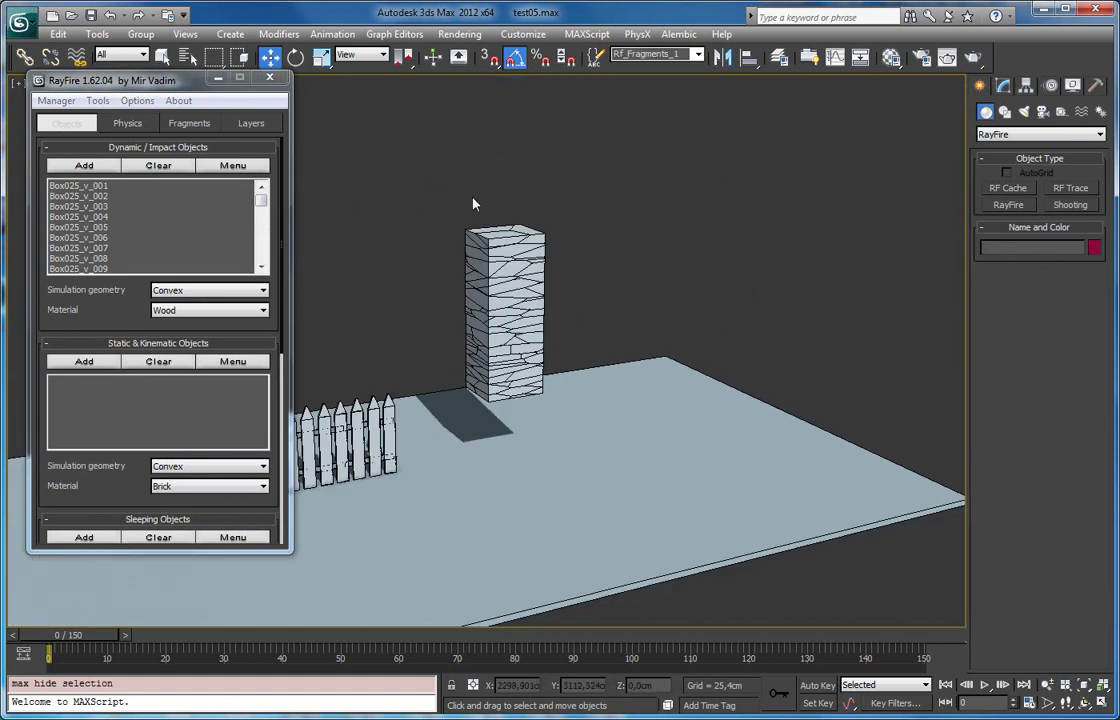
Select the visible box fragments and bake the PhysX/MassFx physics simulation
{"action": "left_click_drag", "start_coordinate": [452, 177], "coordinate": [547, 428]}
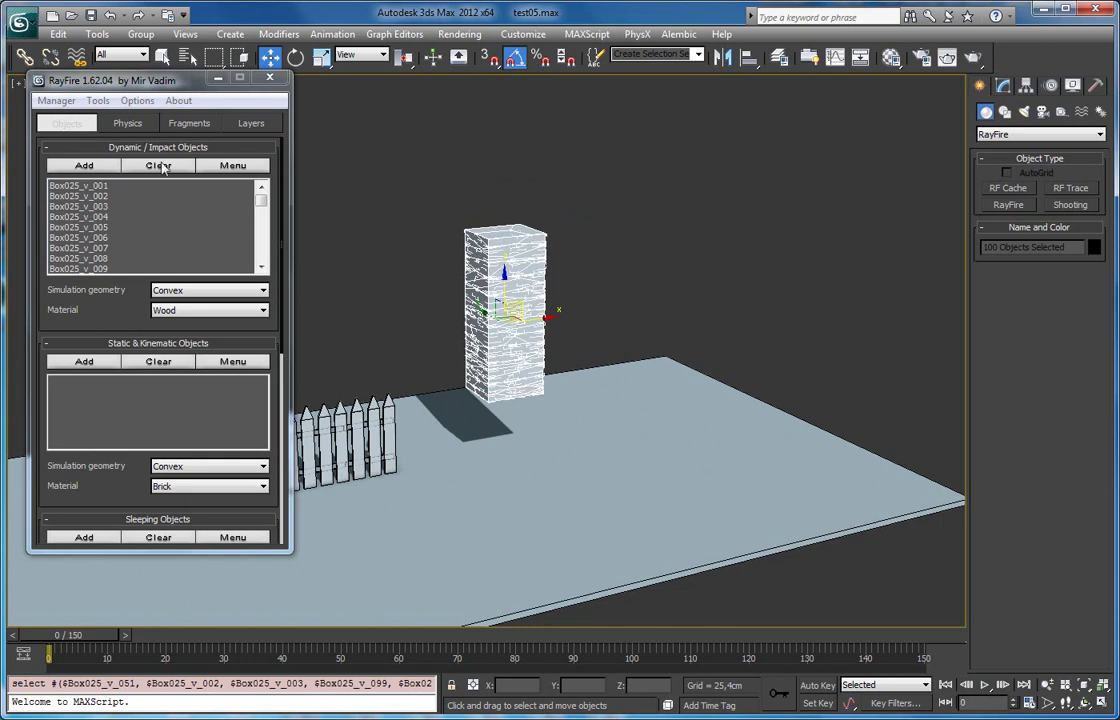
{"action": "left_click", "coordinate": [127, 123]}
{"action": "left_click", "coordinate": [130, 168]}
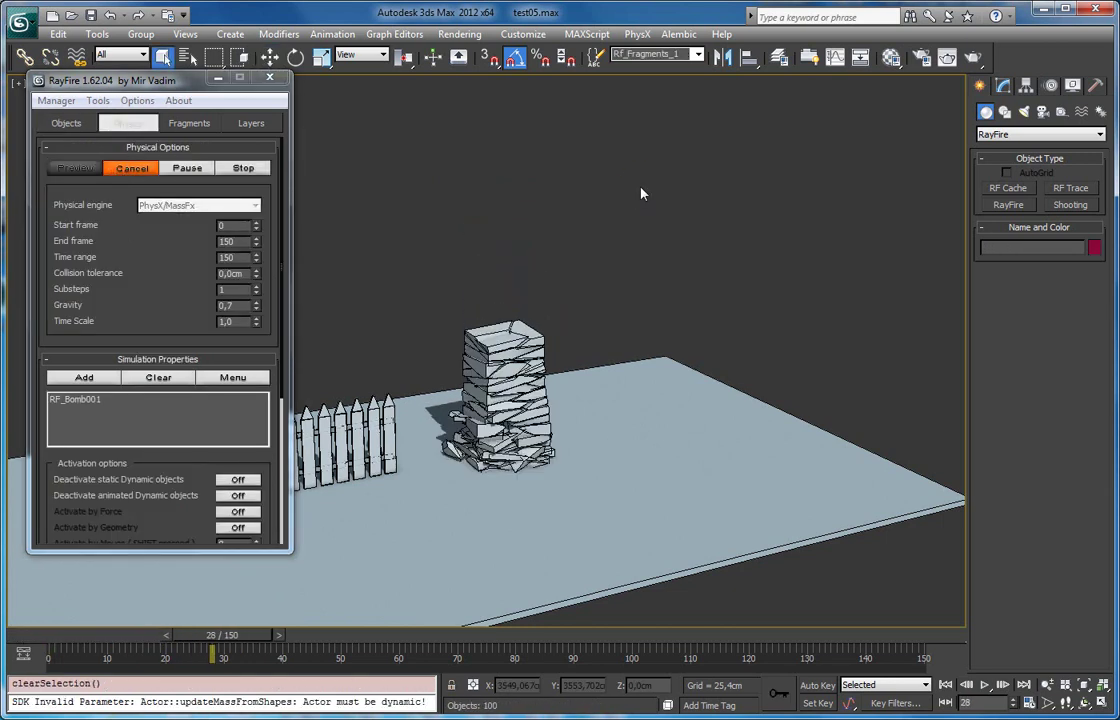
Set the simulation substeps to 2 and inspect the collapsed pile of fragments from above
{"action": "left_click", "coordinate": [257, 287]}
{"action": "middle_click_drag", "start_coordinate": [550, 335], "coordinate": [545, 205], "text": "alt"}
{"action": "scroll", "coordinate": [530, 400], "scroll_direction": "up", "scroll_amount": 4}
{"action": "scroll", "coordinate": [505, 300], "scroll_direction": "up", "scroll_amount": 3}
{"action": "middle_click_drag", "start_coordinate": [650, 425], "coordinate": [722, 373], "text": "alt"}
{"action": "scroll", "coordinate": [603, 430], "scroll_direction": "up", "scroll_amount": 3}
{"action": "middle_click_drag", "start_coordinate": [590, 335], "coordinate": [566, 426], "text": "alt"}
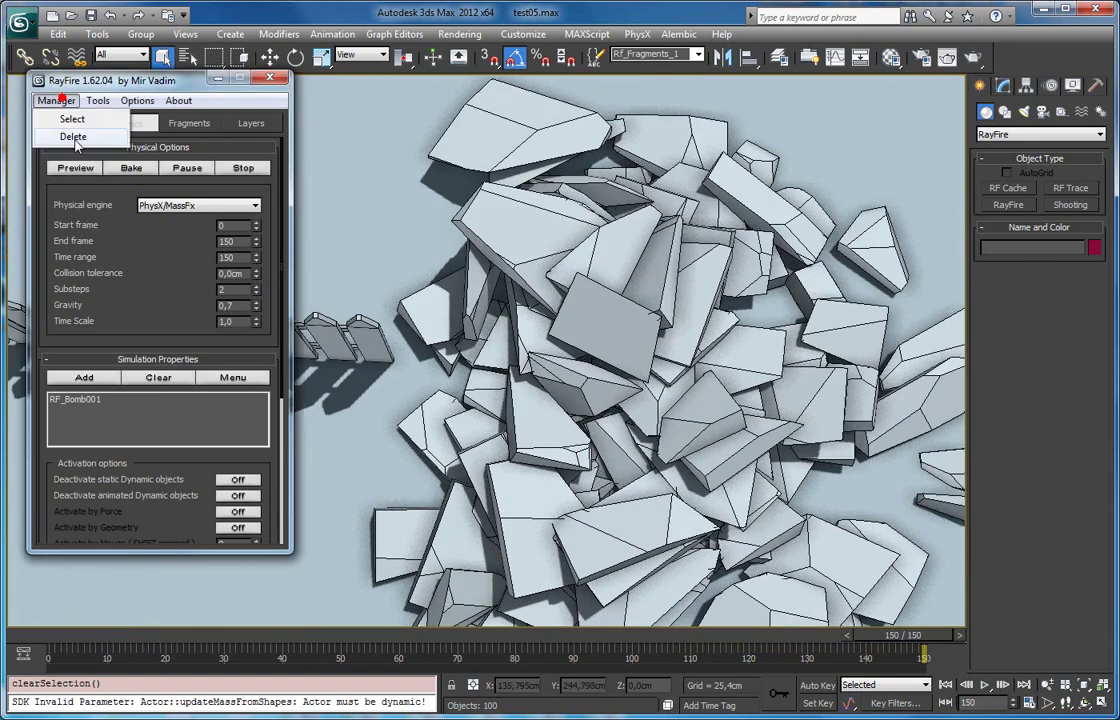
Return to frame 0, select all the box fragments, and delete them
{"action": "left_click", "coordinate": [73, 137]}
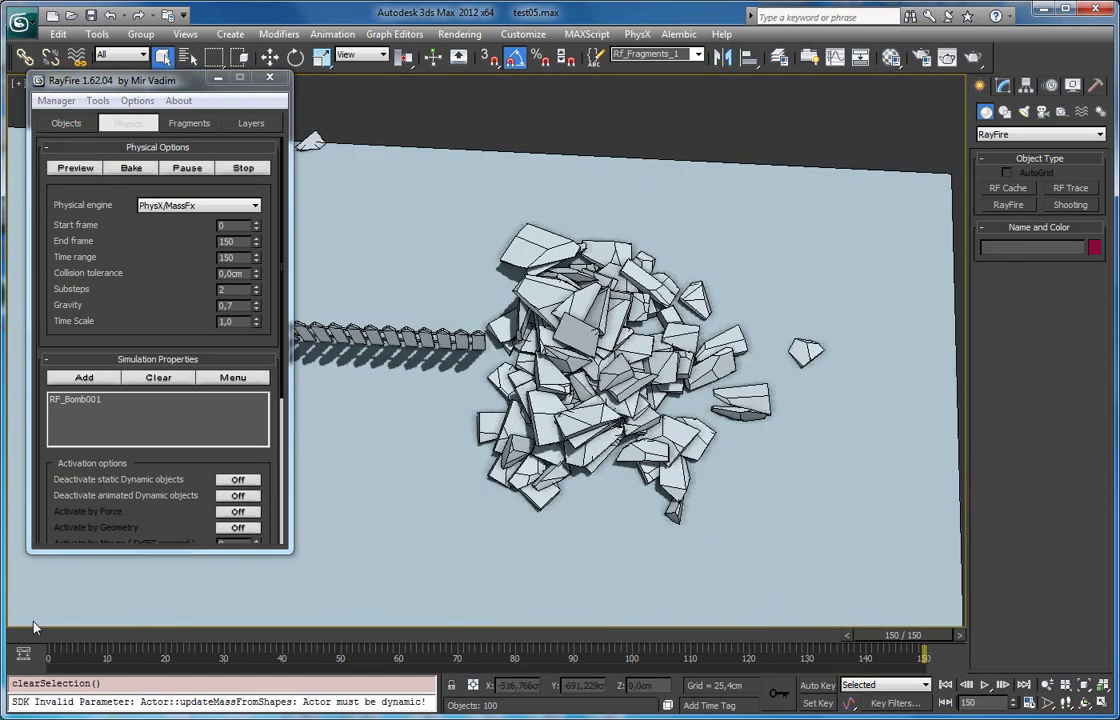
{"action": "left_click", "coordinate": [34, 633]}
{"action": "middle_click_drag", "start_coordinate": [470, 430], "coordinate": [485, 346], "text": "alt"}
{"action": "left_click_drag", "start_coordinate": [566, 108], "coordinate": [797, 440]}
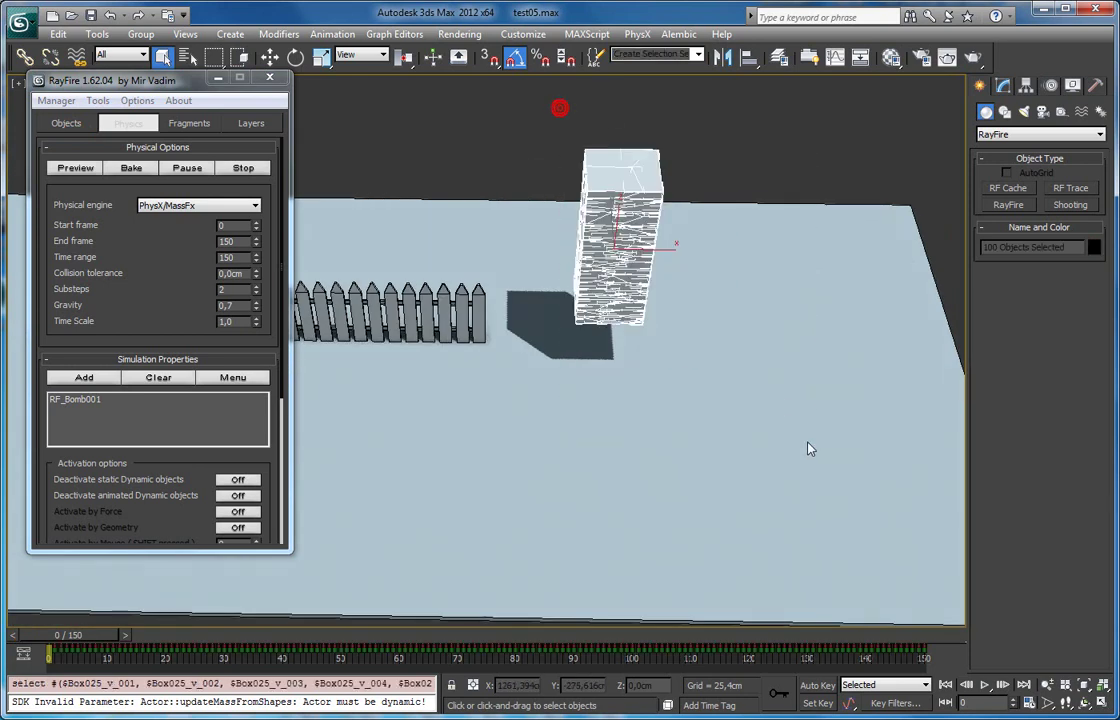
{"action": "key", "text": "Delete"}
Select the fence's vertical pickets and apply a RayFire Voronoi modifier to them
{"action": "left_click", "coordinate": [448, 302]}
{"action": "right_click", "coordinate": [438, 298]}
{"action": "scroll", "coordinate": [587, 348], "scroll_direction": "up", "scroll_amount": 3}
{"action": "middle_click_drag", "start_coordinate": [490, 345], "coordinate": [644, 457]}
{"action": "scroll", "coordinate": [654, 446], "scroll_direction": "up", "scroll_amount": 3}
{"action": "middle_click_drag", "start_coordinate": [598, 368], "coordinate": [583, 340]}
{"action": "middle_click_drag", "start_coordinate": [632, 386], "coordinate": [628, 430], "text": "alt"}
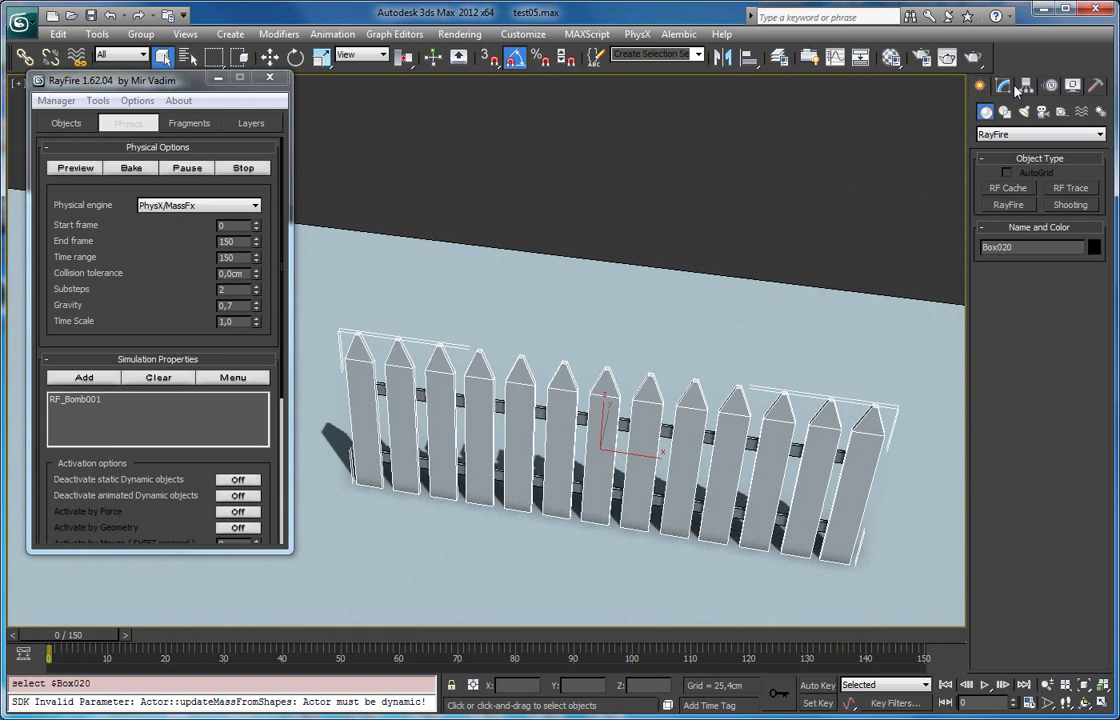
{"action": "left_click", "coordinate": [1003, 86]}
{"action": "left_click", "coordinate": [1099, 130]}
{"action": "scroll", "coordinate": [1115, 515], "scroll_direction": "down", "scroll_amount": 10}
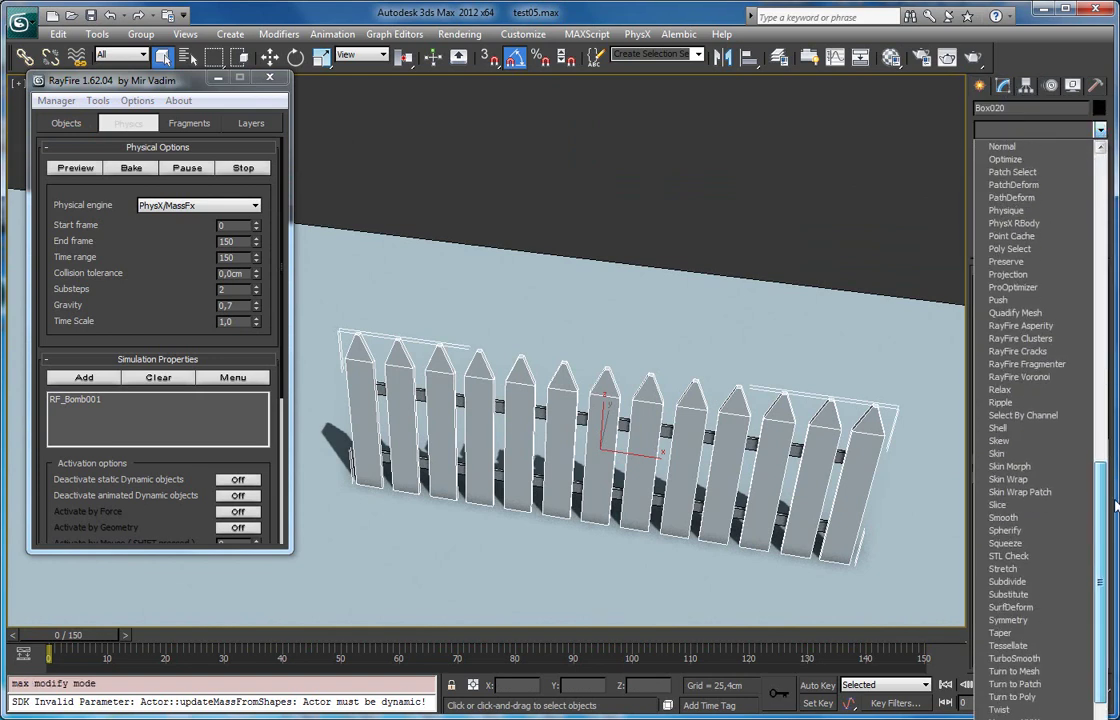
{"action": "scroll", "coordinate": [1115, 515], "scroll_direction": "down", "scroll_amount": 4}
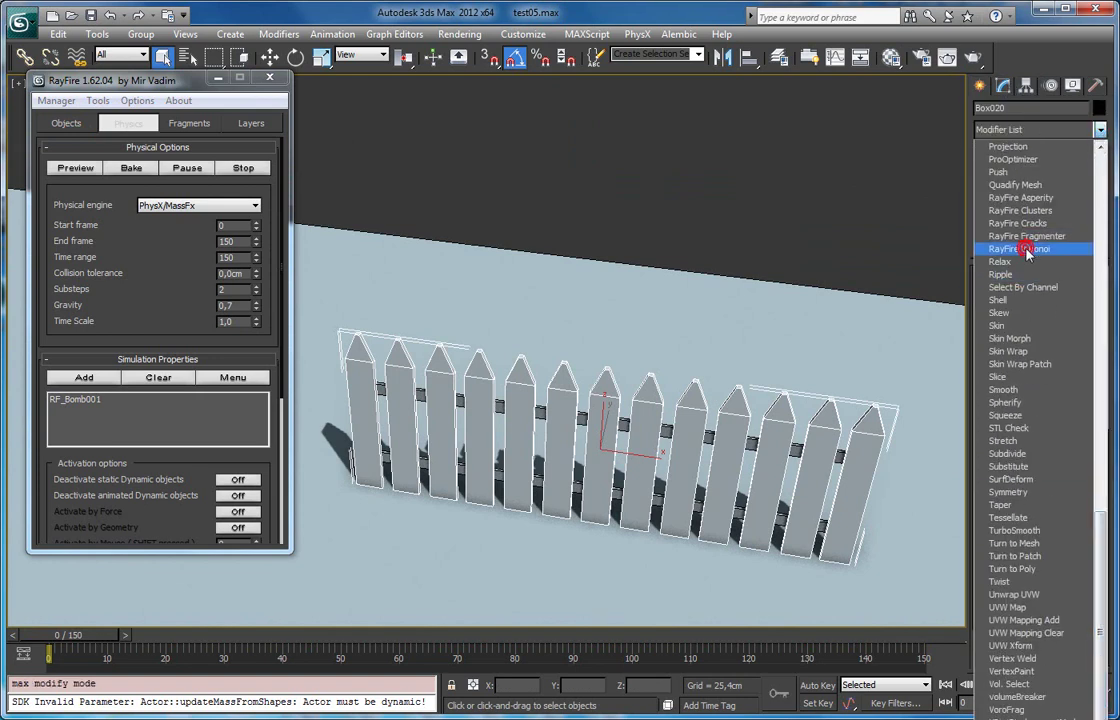
{"action": "left_click", "coordinate": [1020, 252]}
{"action": "left_click_drag", "start_coordinate": [1044, 294], "coordinate": [1023, 359]}
{"action": "scroll", "coordinate": [1049, 388], "scroll_direction": "up", "scroll_amount": 2}
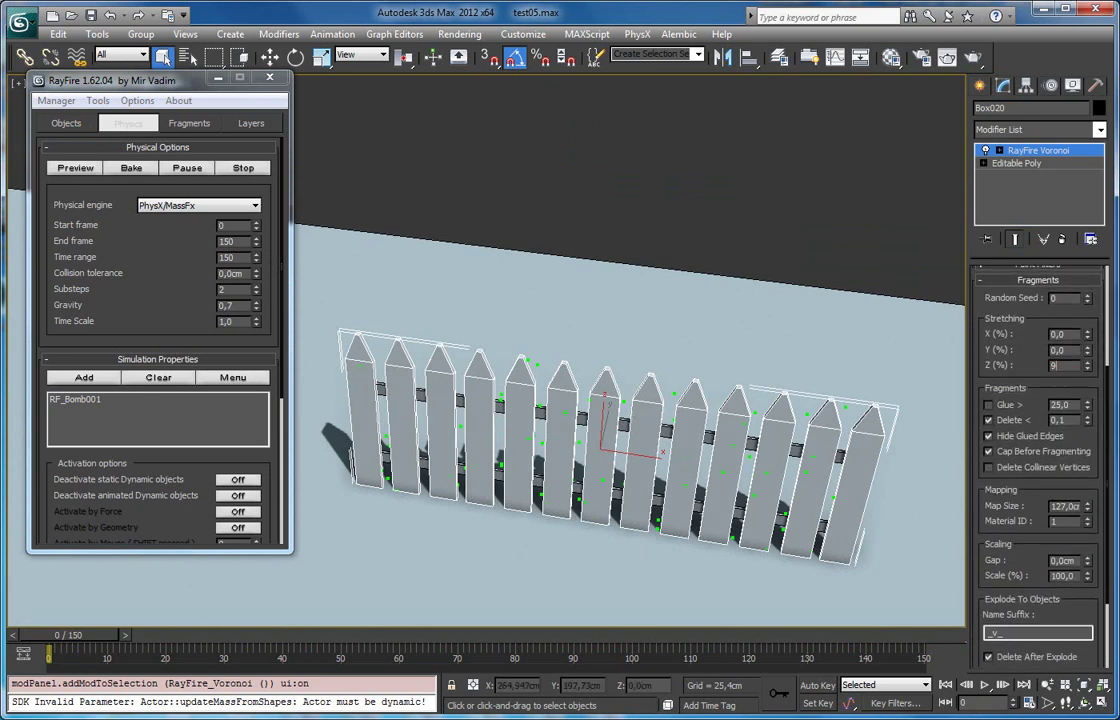
{"action": "key", "text": "Return"}
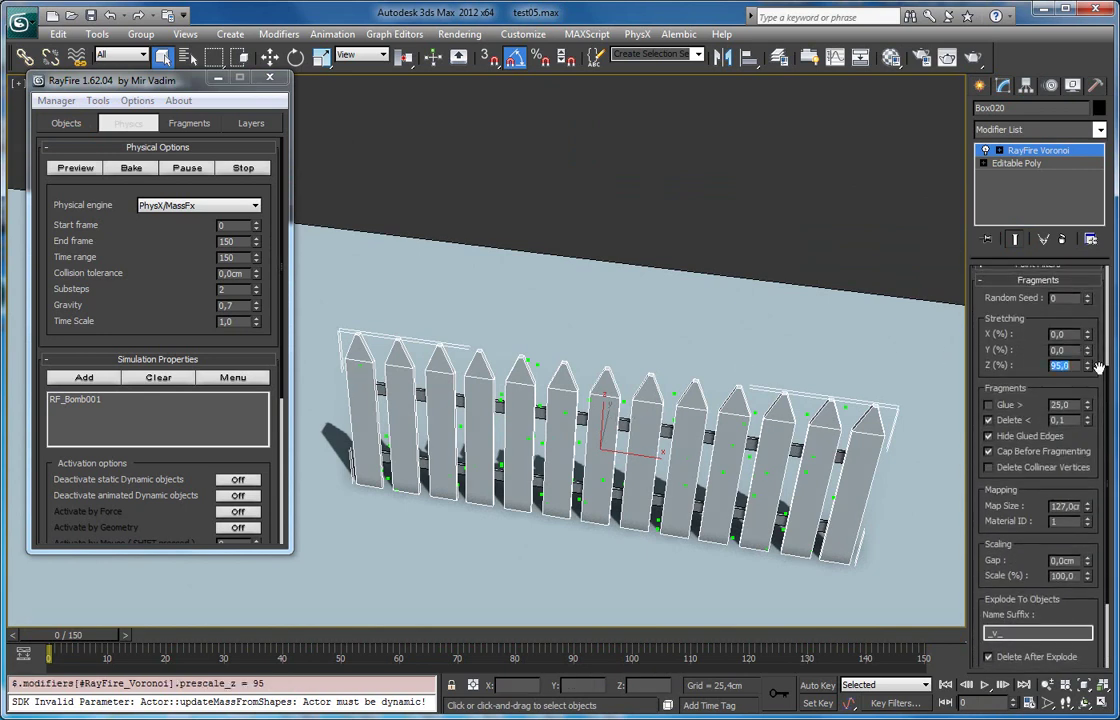
Fragment the pickets interactively with a box distribution of 300 points
{"action": "left_click_drag", "start_coordinate": [1003, 337], "coordinate": [1005, 492]}
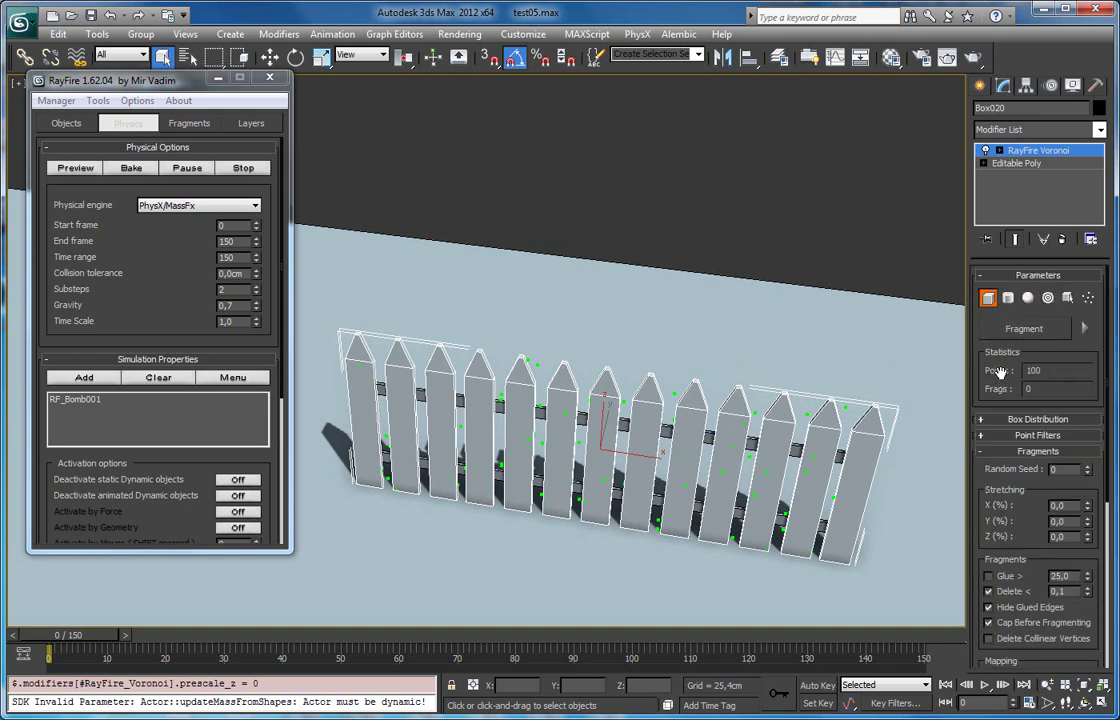
{"action": "left_click", "coordinate": [1016, 420]}
{"action": "left_click", "coordinate": [1083, 328]}
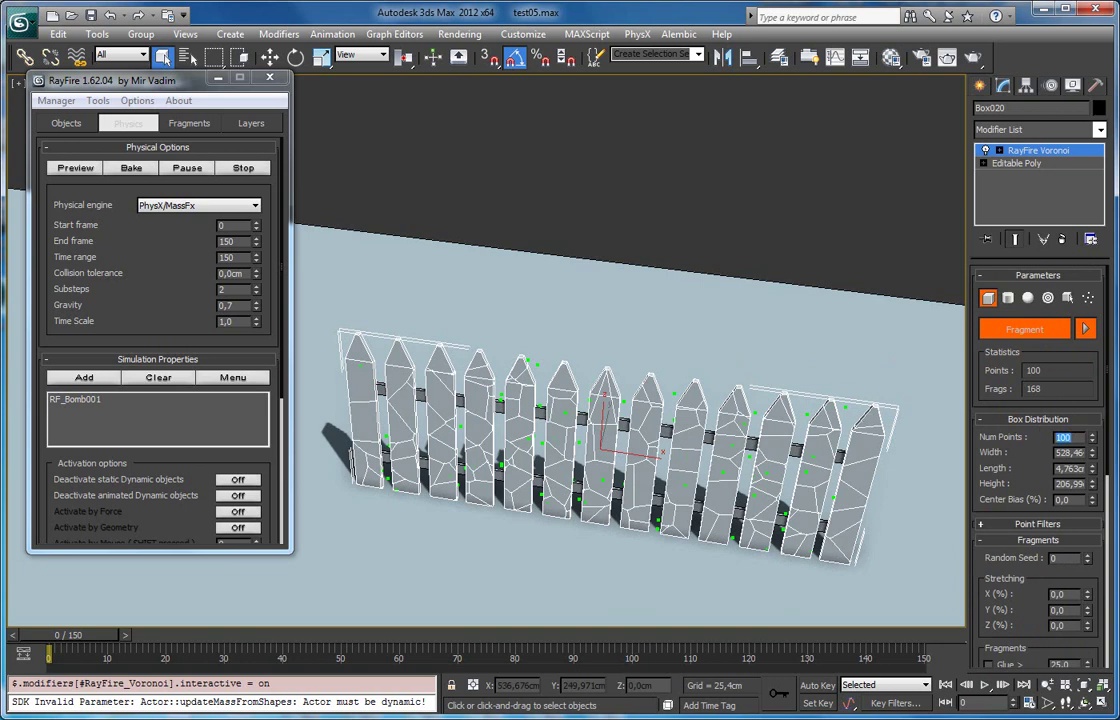
{"action": "key", "text": "Return"}
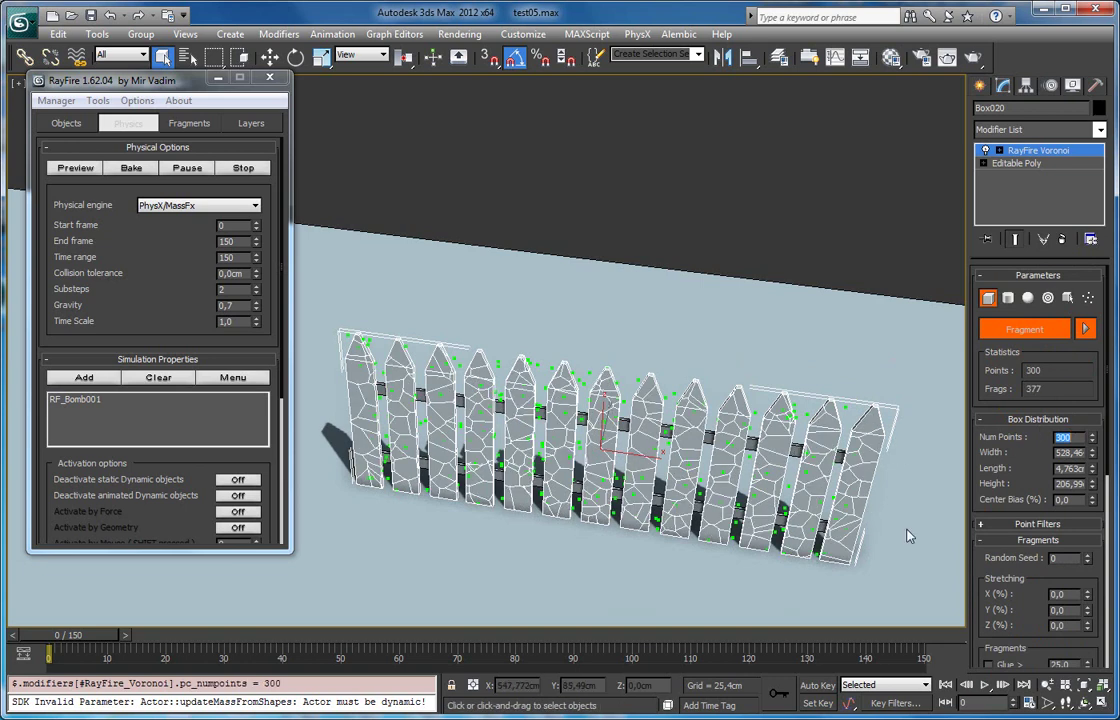
Stretch the picket fragments strongly along Z into long wood-like splinters and inspect the fence
{"action": "left_click_drag", "start_coordinate": [988, 491], "coordinate": [1008, 302]}
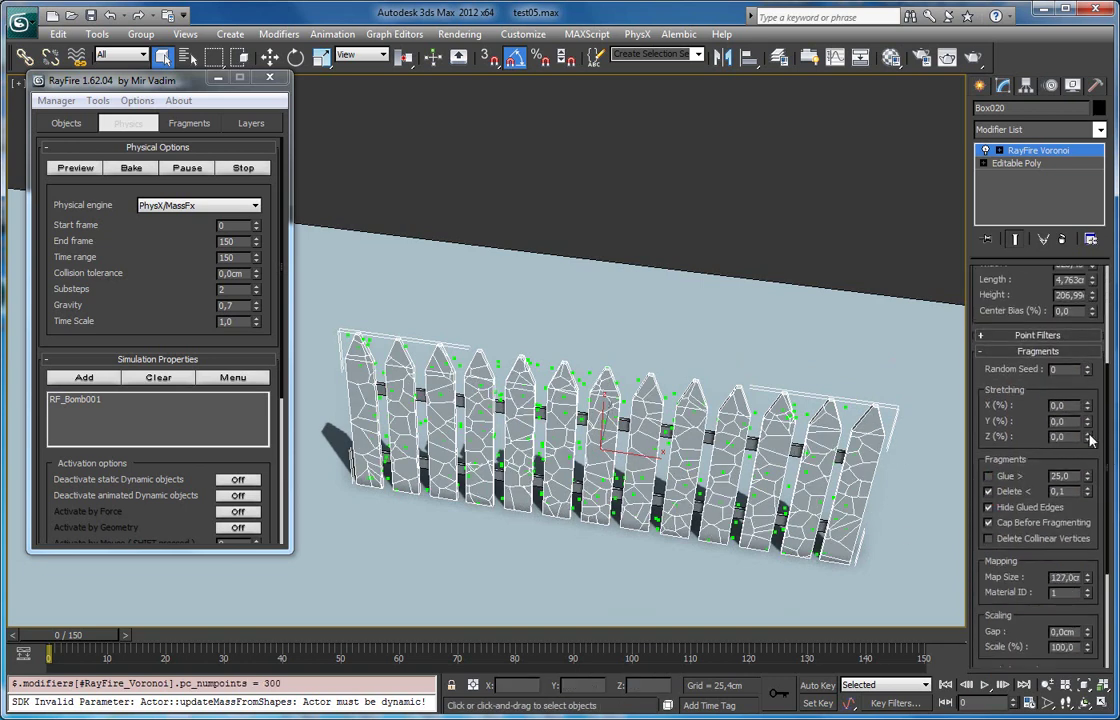
{"action": "left_click_drag", "start_coordinate": [1090, 440], "coordinate": [1086, 366]}
{"action": "left_click_drag", "start_coordinate": [1071, 436], "coordinate": [982, 446]}
{"action": "key", "text": "Return"}
{"action": "middle_click_drag", "start_coordinate": [672, 438], "coordinate": [706, 313], "text": "alt"}
{"action": "scroll", "coordinate": [662, 346], "scroll_direction": "up", "scroll_amount": 3}
{"action": "left_click", "coordinate": [636, 158]}
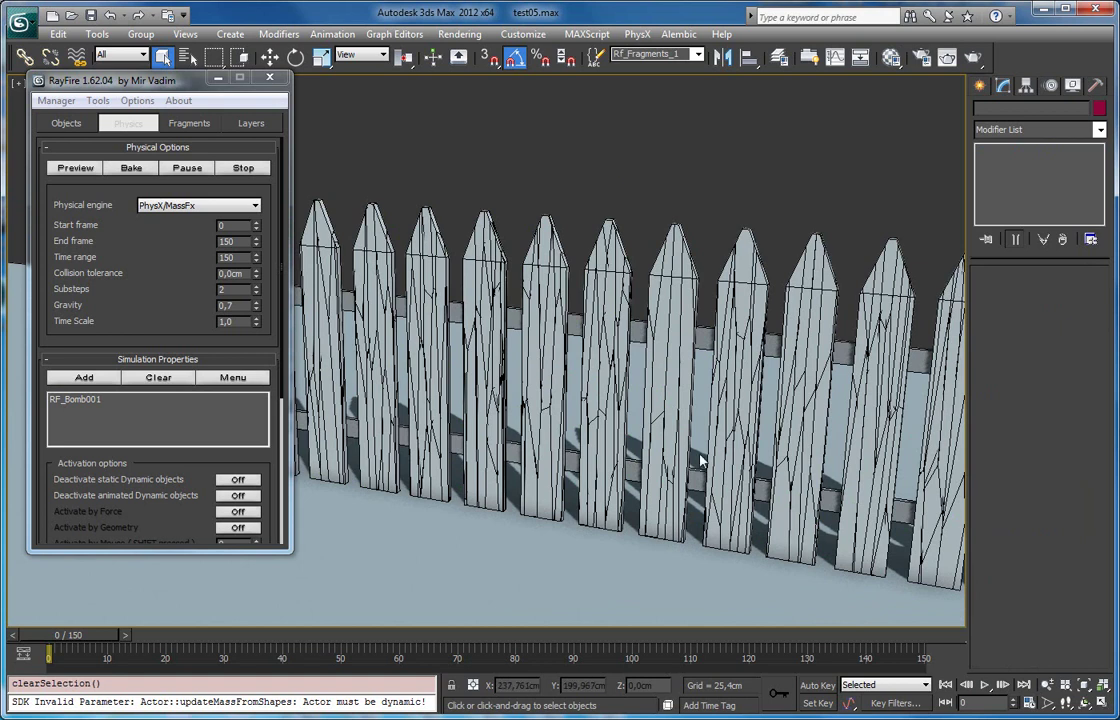
{"action": "scroll", "coordinate": [613, 340], "scroll_direction": "down", "scroll_amount": 5}
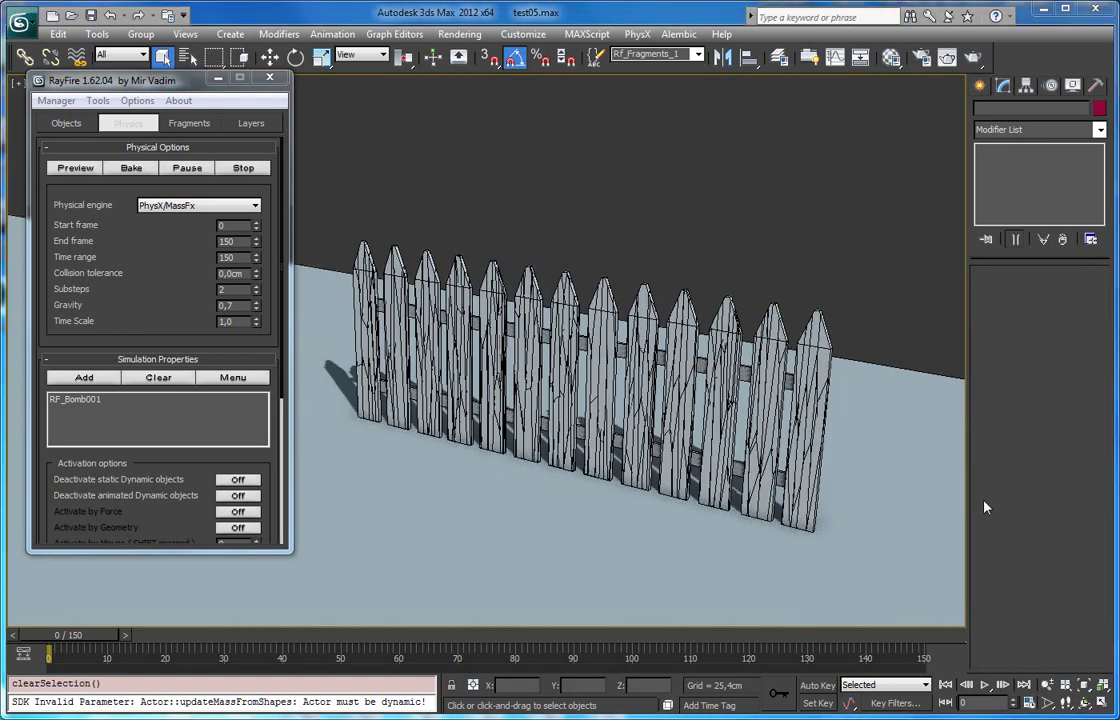
Apply a RayFire Voronoi modifier to the upper rail behind the fence and fragment it
{"action": "left_click", "coordinate": [593, 366]}
{"action": "middle_click_drag", "start_coordinate": [593, 366], "coordinate": [589, 323], "text": "alt"}
{"action": "left_click", "coordinate": [527, 382]}
{"action": "scroll", "coordinate": [495, 370], "scroll_direction": "up", "scroll_amount": 3}
{"action": "left_click", "coordinate": [984, 440]}
{"action": "left_click", "coordinate": [1099, 130]}
{"action": "scroll", "coordinate": [1045, 450], "scroll_direction": "down", "scroll_amount": 10}
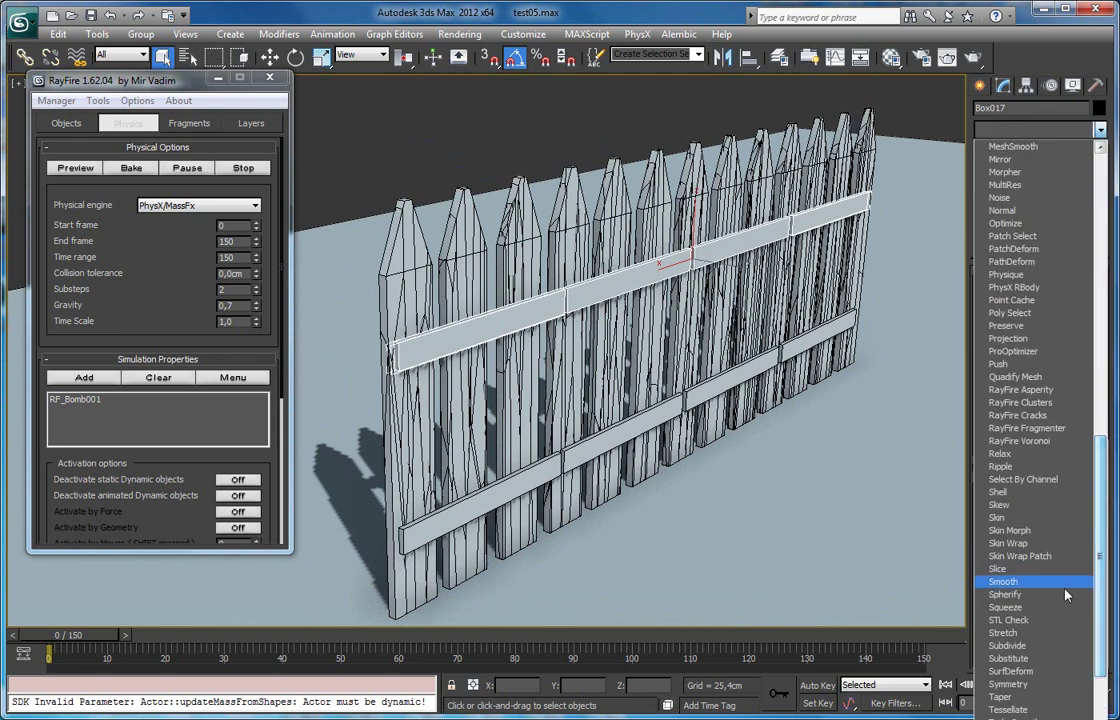
{"action": "left_click", "coordinate": [1045, 441]}
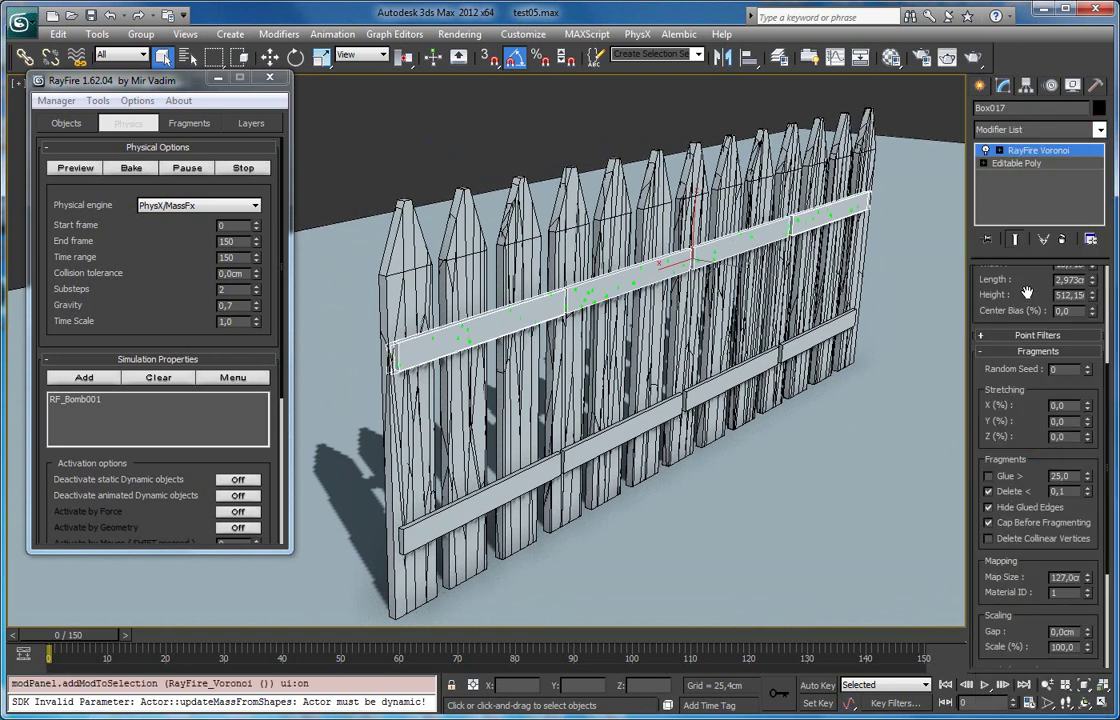
{"action": "scroll", "coordinate": [1027, 298], "scroll_direction": "up", "scroll_amount": 4}
{"action": "left_click", "coordinate": [1037, 329]}
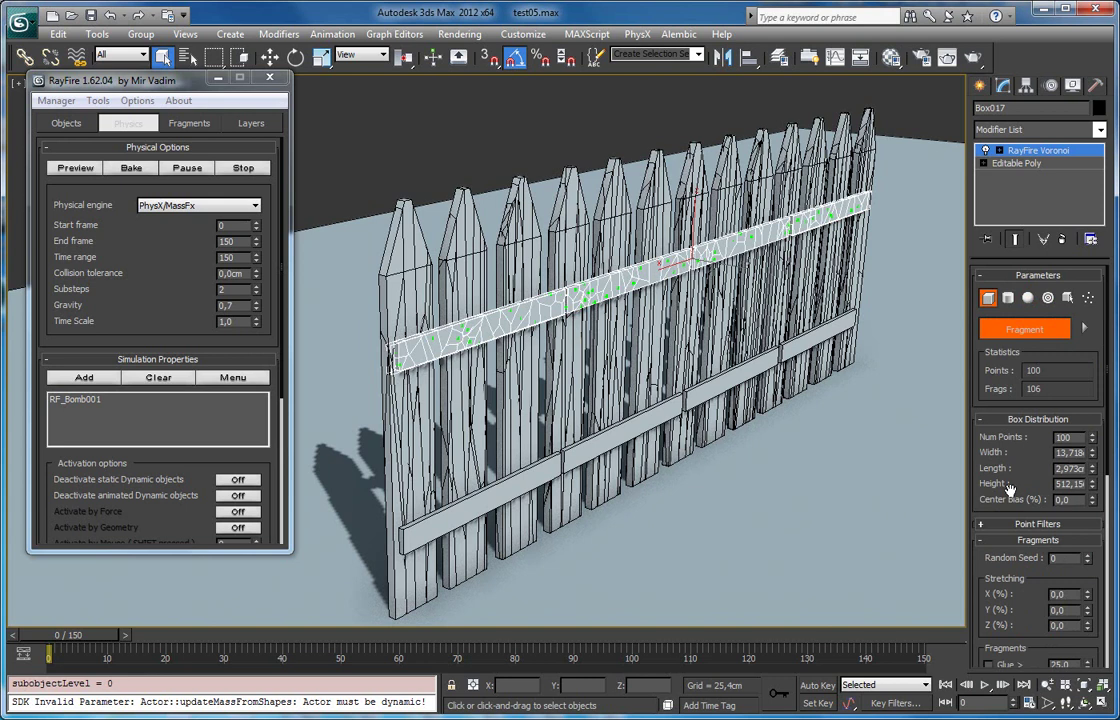
Try 90% and 95% Z stretching on the upper rail's fragments, then settle on 97%
{"action": "left_click_drag", "start_coordinate": [992, 578], "coordinate": [1034, 475]}
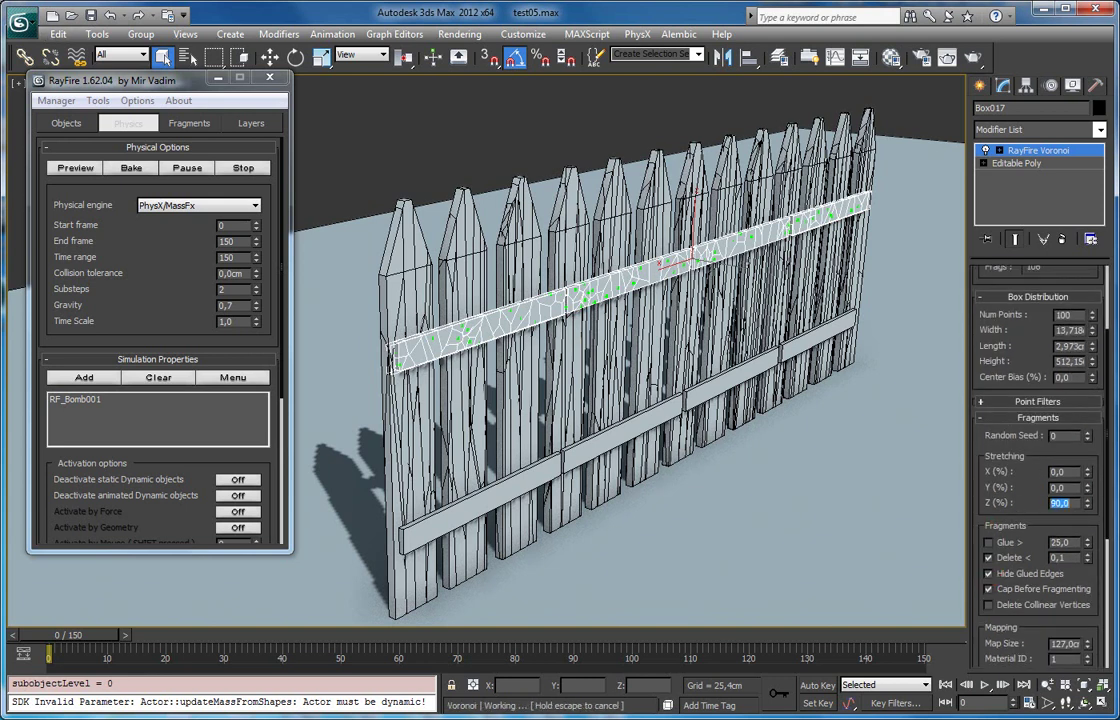
{"action": "type", "text": "90"}
{"action": "key", "text": "Return"}
{"action": "type", "text": "95"}
{"action": "key", "text": "Return"}
{"action": "middle_click_drag", "start_coordinate": [737, 420], "coordinate": [705, 425], "text": "alt"}
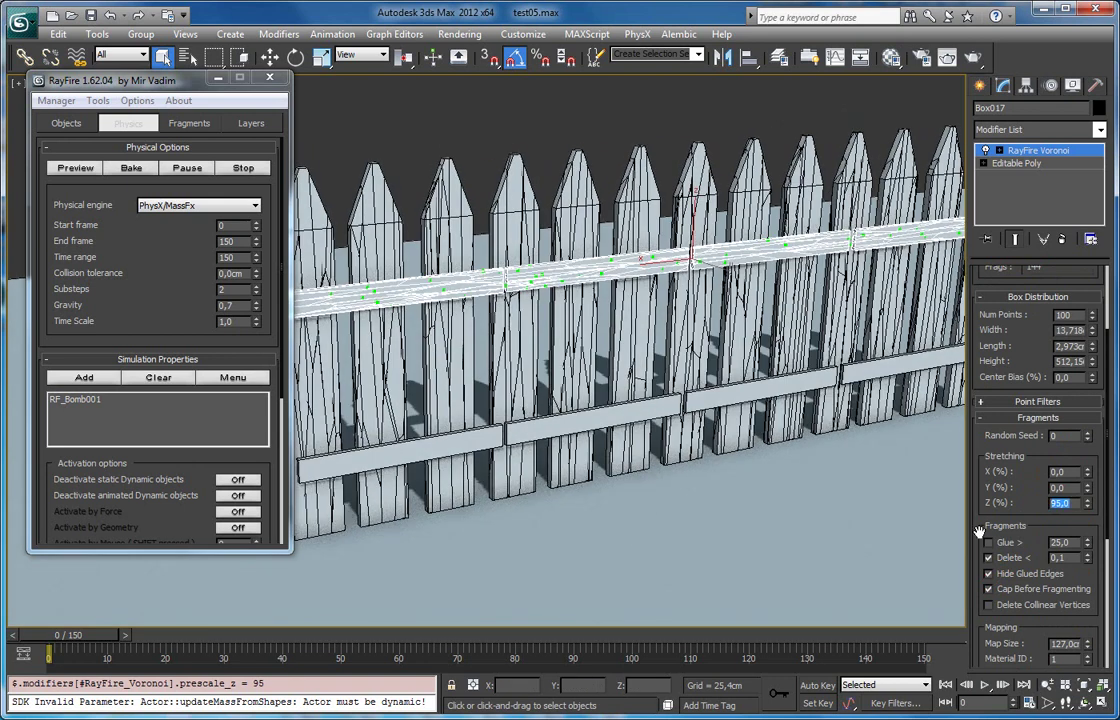
{"action": "type", "text": "97"}
{"action": "key", "text": "Return"}
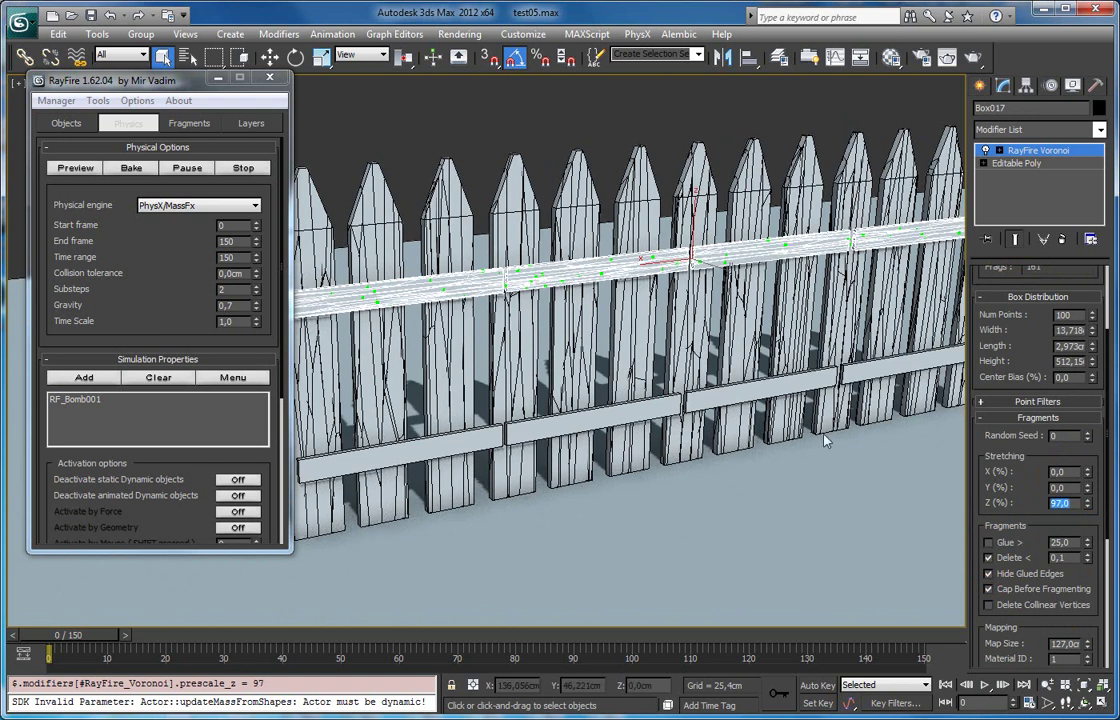
Delete the lower rail behind the fence
{"action": "left_click", "coordinate": [789, 389]}
{"action": "key", "text": "Delete"}
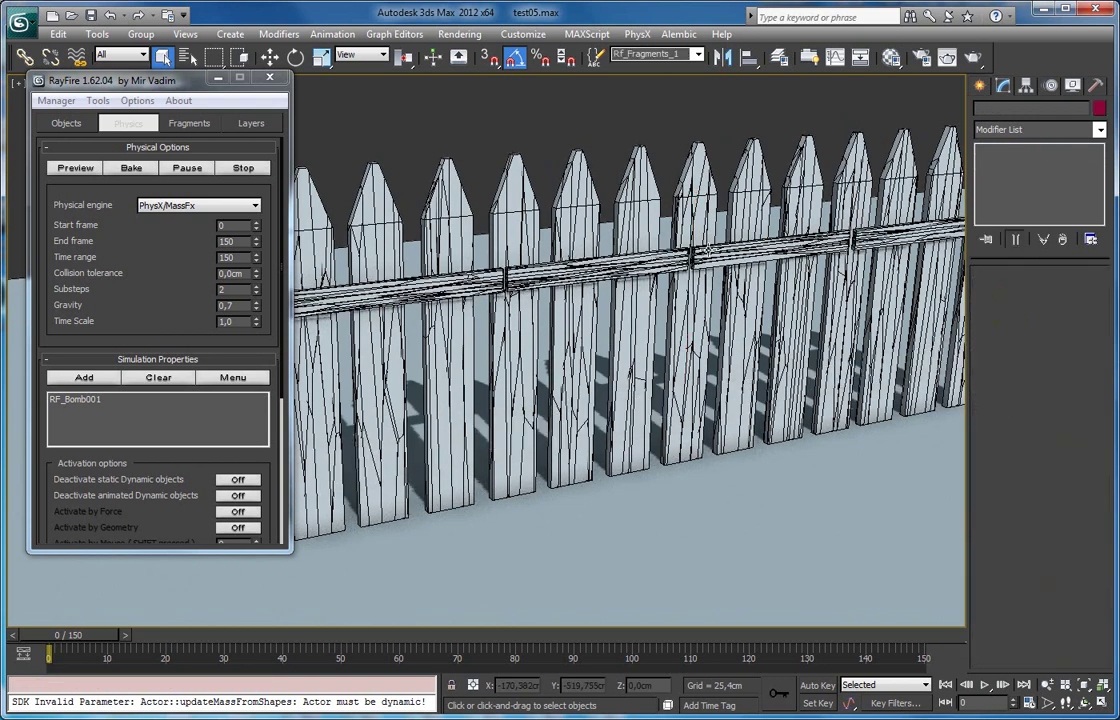
Copy the fragmented upper rail straight down to replace the lower rail behind the fence, keeping its RayFire Voronoi modifier
{"action": "left_click", "coordinate": [708, 249]}
{"action": "key", "text": "w"}
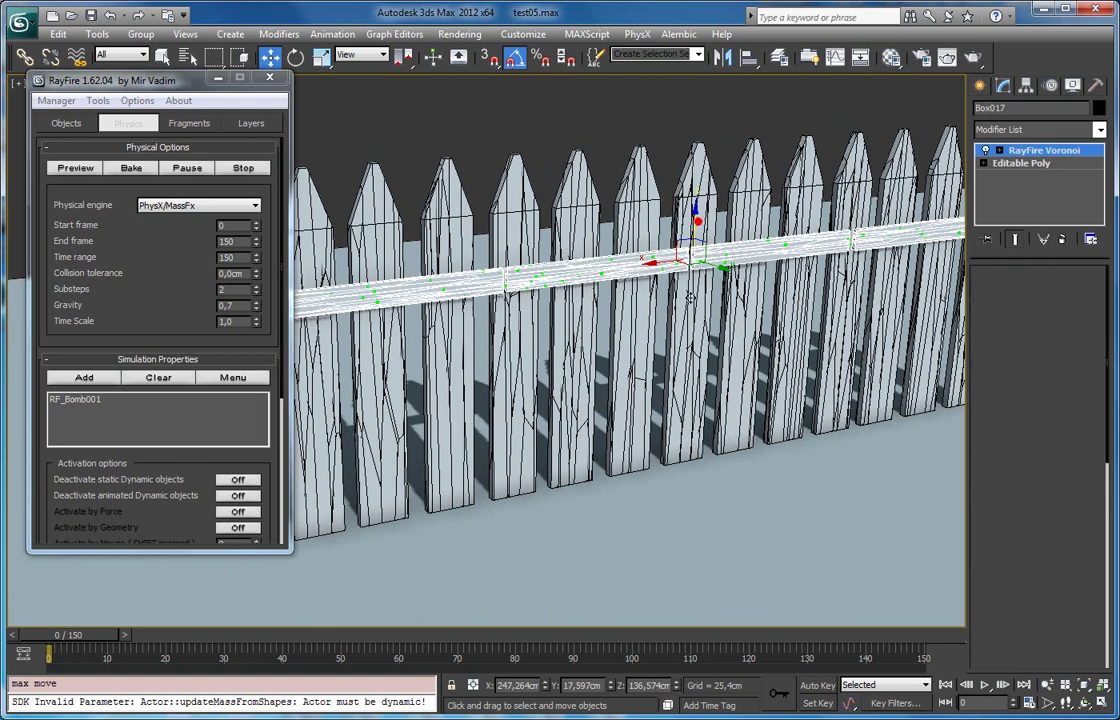
{"action": "left_click_drag", "start_coordinate": [697, 221], "coordinate": [688, 345], "text": "shift"}
{"action": "left_click", "coordinate": [585, 435]}
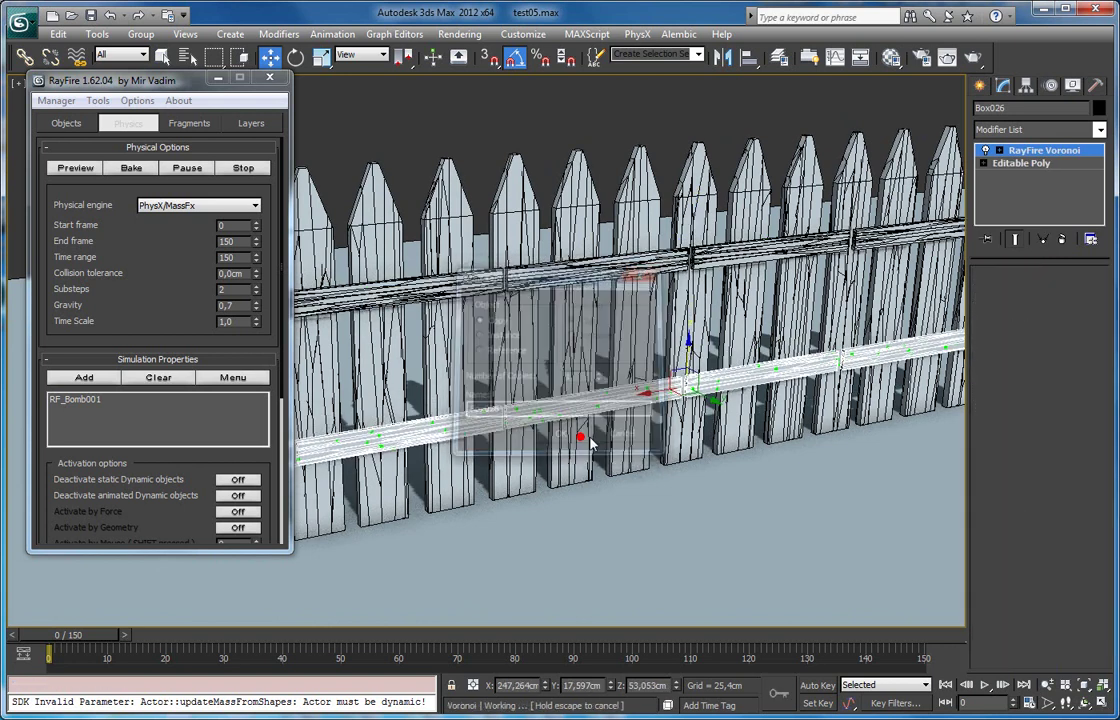
{"action": "key", "text": "q"}
Explode the lower rail's fragments to separate objects with Delete After Explode and Assign Random Colors turned off
{"action": "scroll", "coordinate": [1011, 530], "scroll_direction": "down", "scroll_amount": 1}
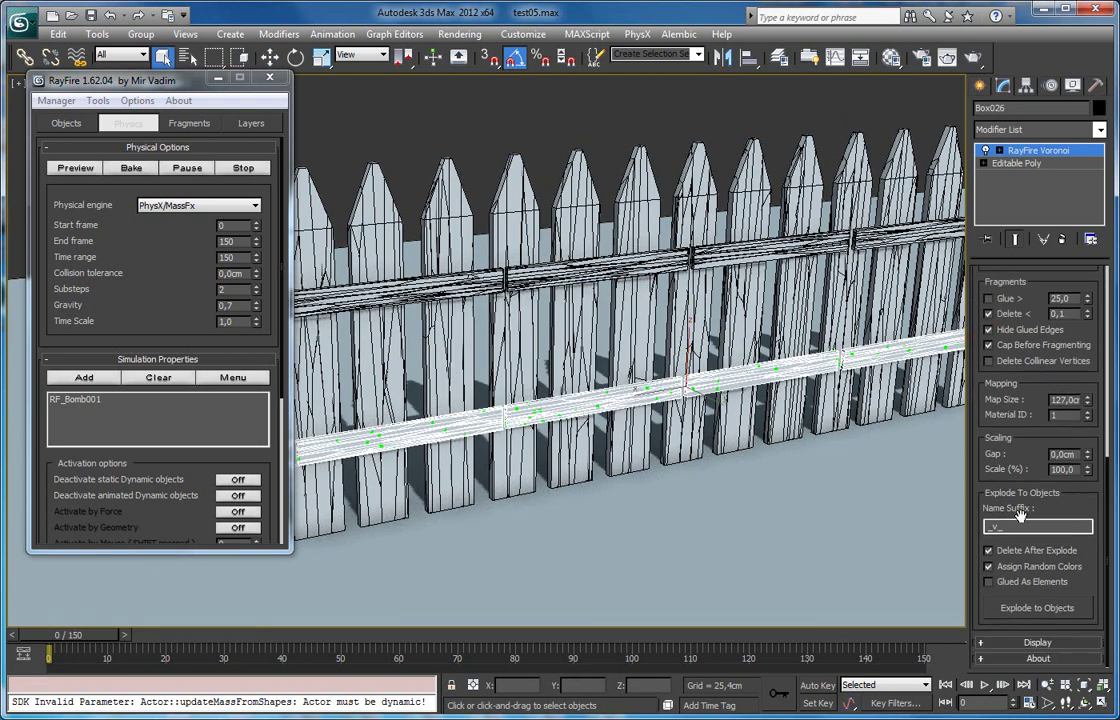
{"action": "left_click", "coordinate": [1013, 551]}
{"action": "left_click", "coordinate": [1012, 567]}
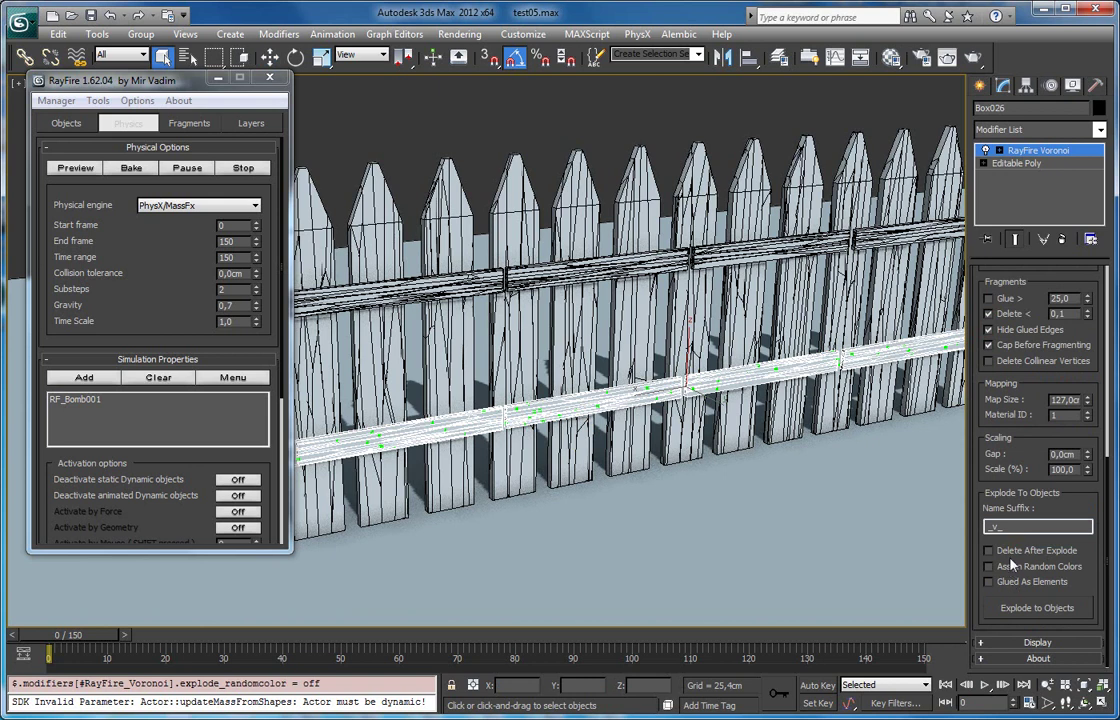
{"action": "left_click", "coordinate": [1030, 608]}
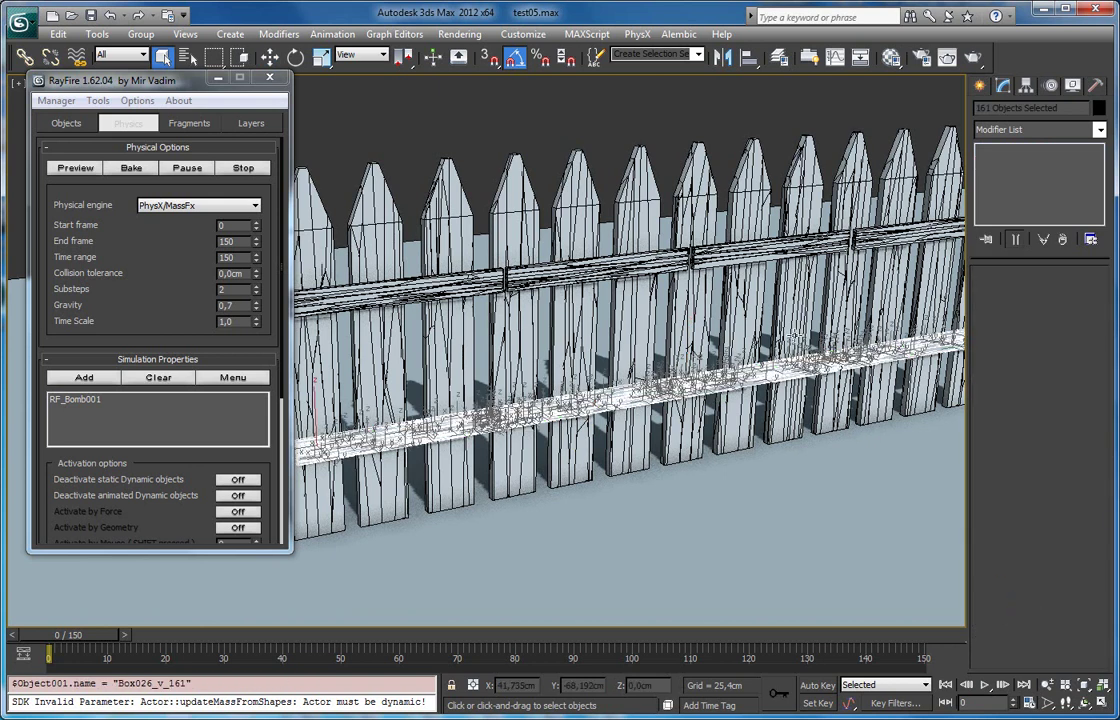
Explode the upper rail's fragments to separate objects with Delete After Explode and Assign Random Colors turned off
{"action": "left_click", "coordinate": [1025, 552]}
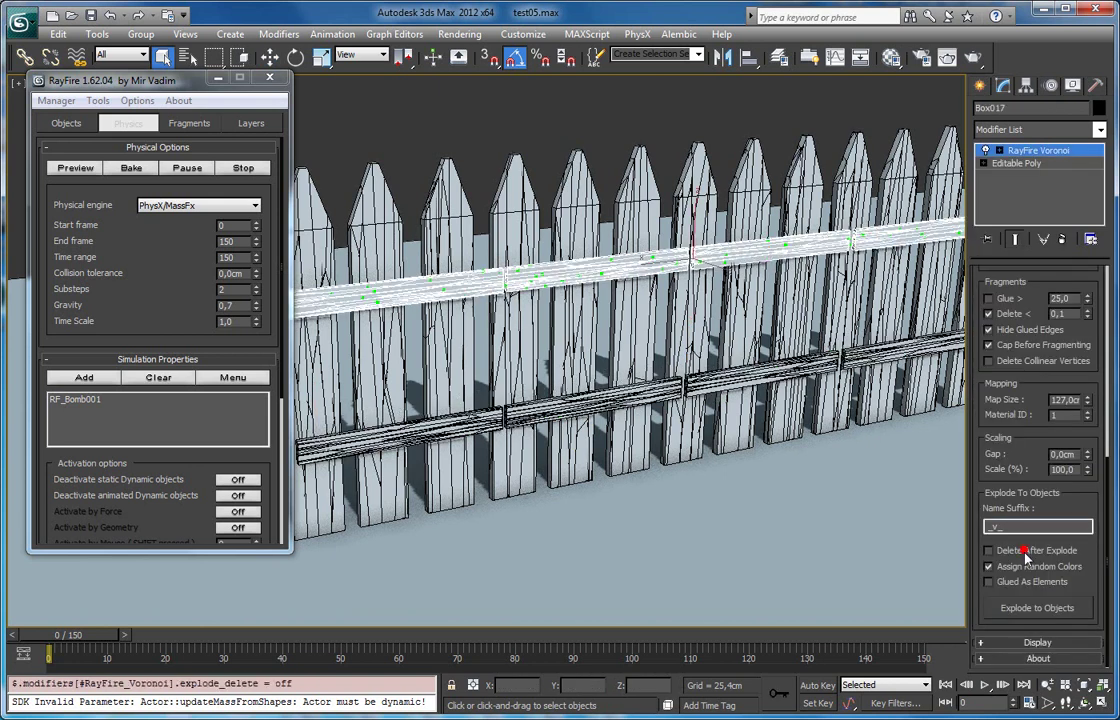
{"action": "left_click", "coordinate": [1030, 608]}
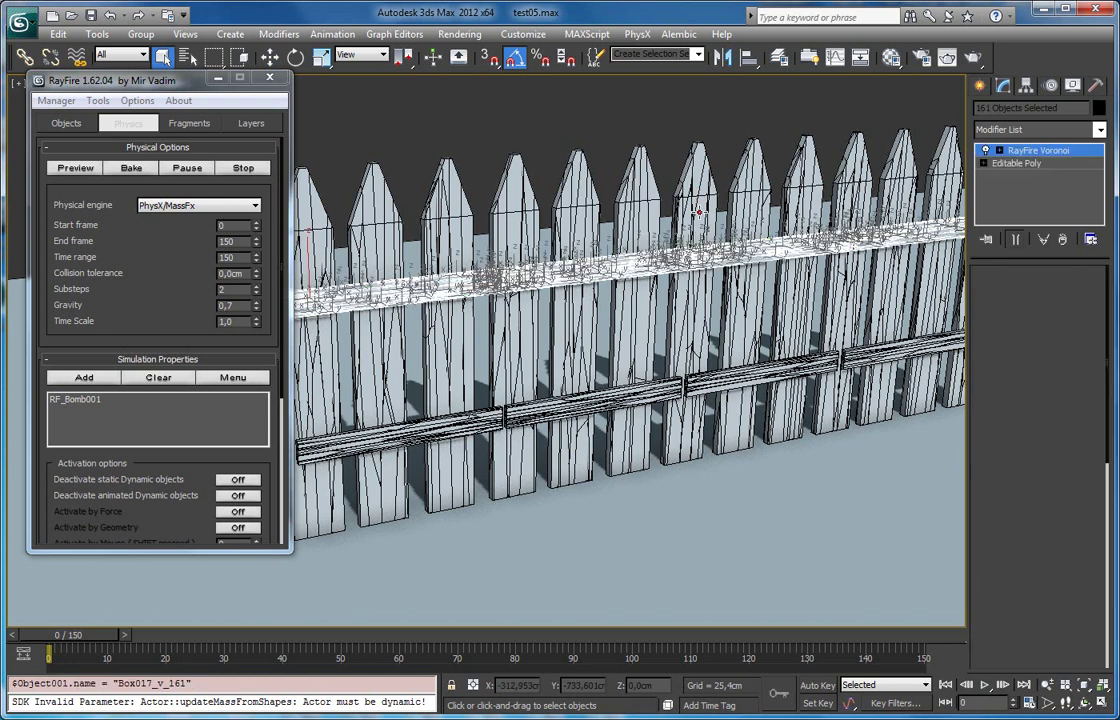
{"action": "left_click", "coordinate": [989, 566]}
{"action": "left_click", "coordinate": [1037, 608]}
Select all picket and rail fragments of the fence, leaving the ground plane out of the selection
{"action": "scroll", "coordinate": [642, 360], "scroll_direction": "down", "scroll_amount": 5}
{"action": "middle_click_drag", "start_coordinate": [642, 358], "coordinate": [638, 318], "text": "alt"}
{"action": "left_click", "coordinate": [321, 164]}
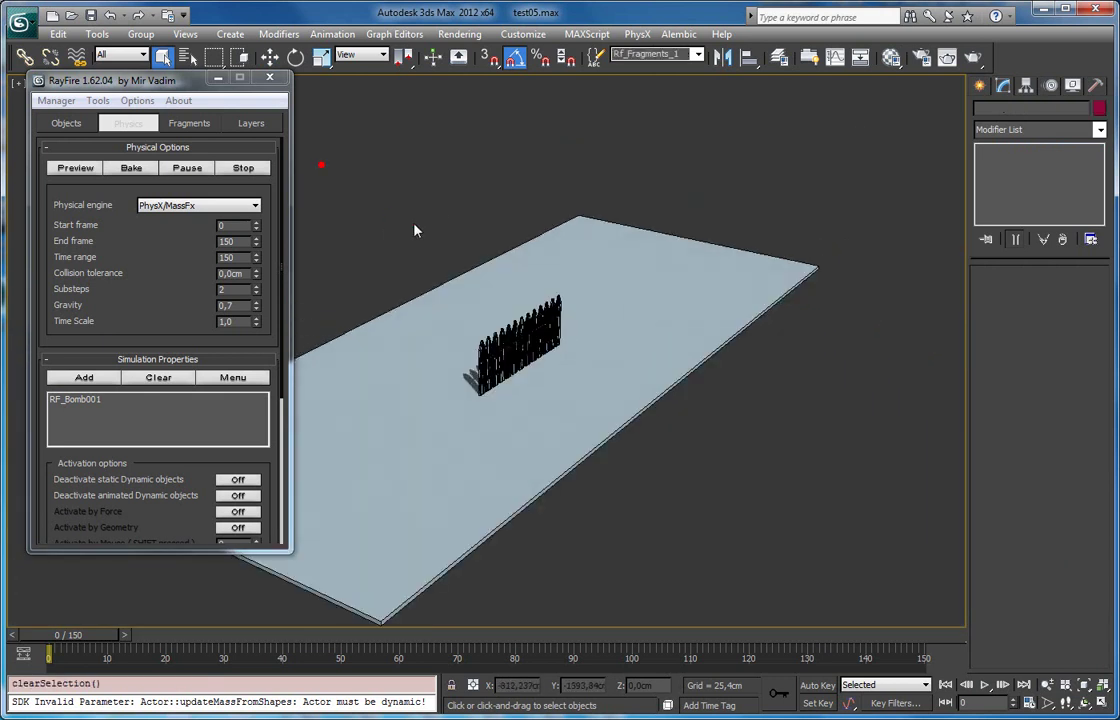
{"action": "left_click_drag", "start_coordinate": [613, 452], "coordinate": [626, 464]}
{"action": "middle_click_drag", "start_coordinate": [583, 405], "coordinate": [667, 380], "text": "alt"}
{"action": "scroll", "coordinate": [666, 378], "scroll_direction": "up", "scroll_amount": 2}
{"action": "scroll", "coordinate": [580, 340], "scroll_direction": "up", "scroll_amount": 2}
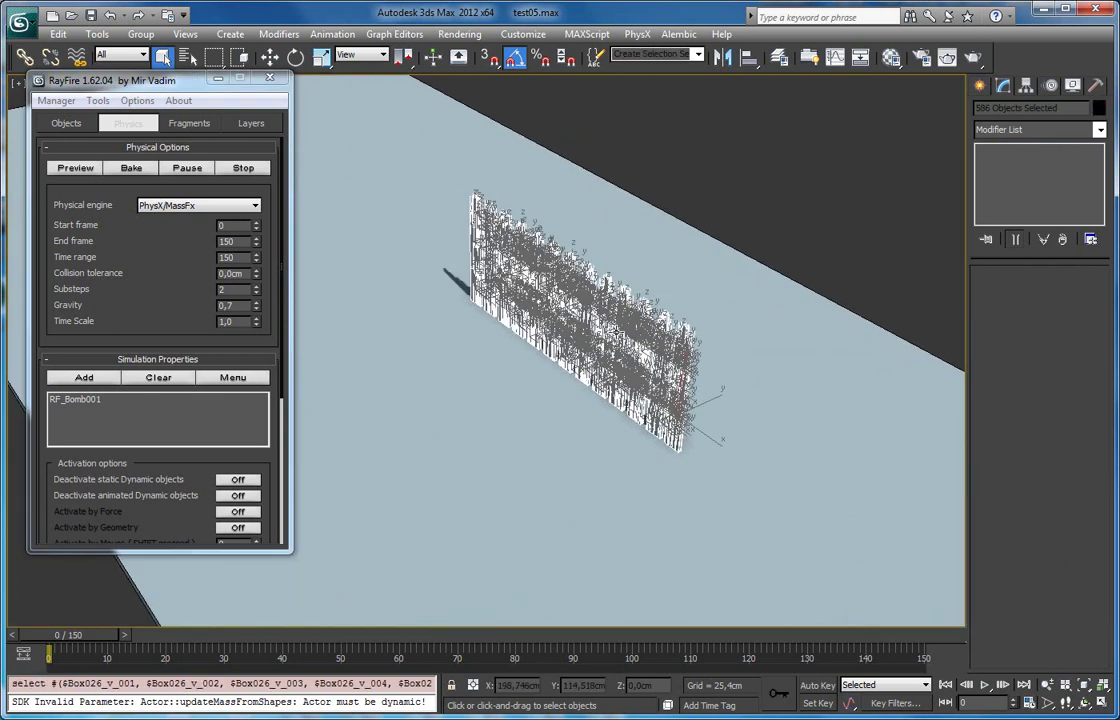
{"action": "middle_click_drag", "start_coordinate": [578, 322], "coordinate": [636, 262], "text": "alt"}
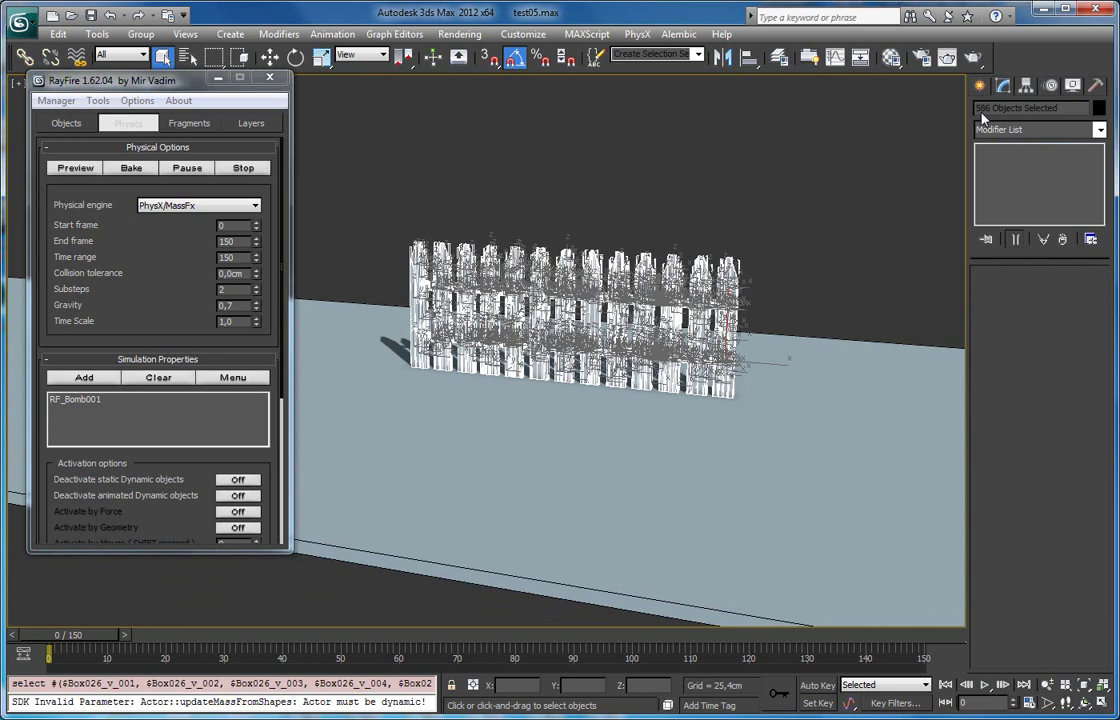
{"action": "scroll", "coordinate": [420, 250], "scroll_direction": "up", "scroll_amount": 5}
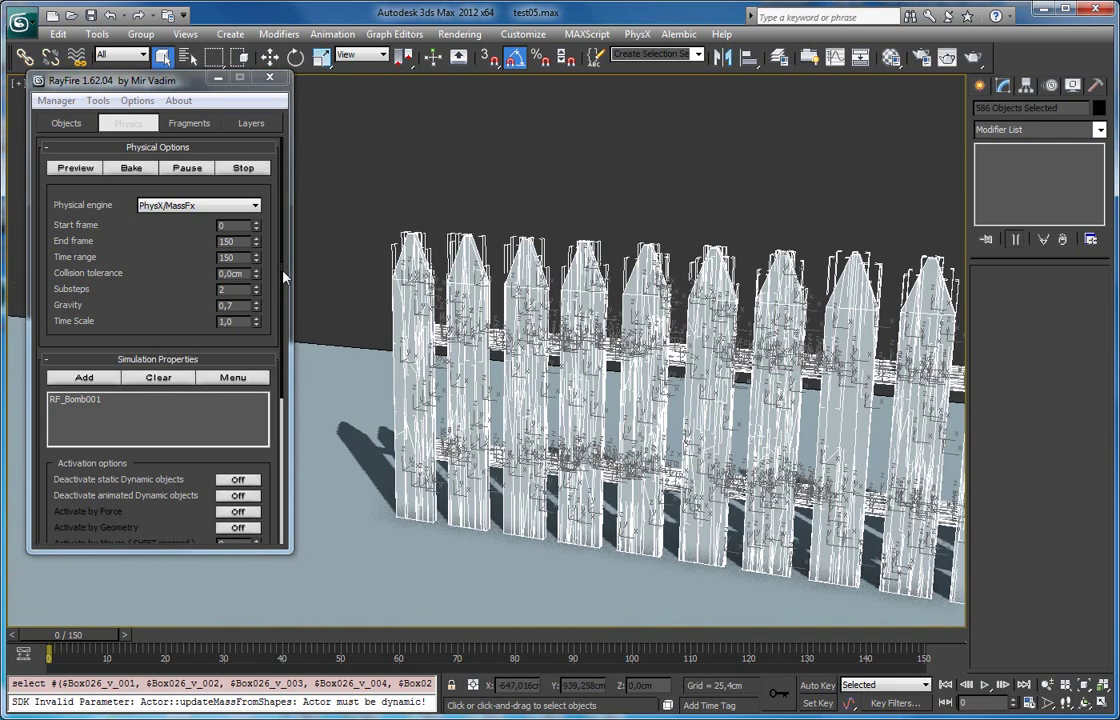
Add the selected fence fragments to RayFire's Sleeping Objects, not the static list, and set their simulation geometry to Convex
{"action": "left_click", "coordinate": [67, 124]}
{"action": "left_click", "coordinate": [85, 362]}
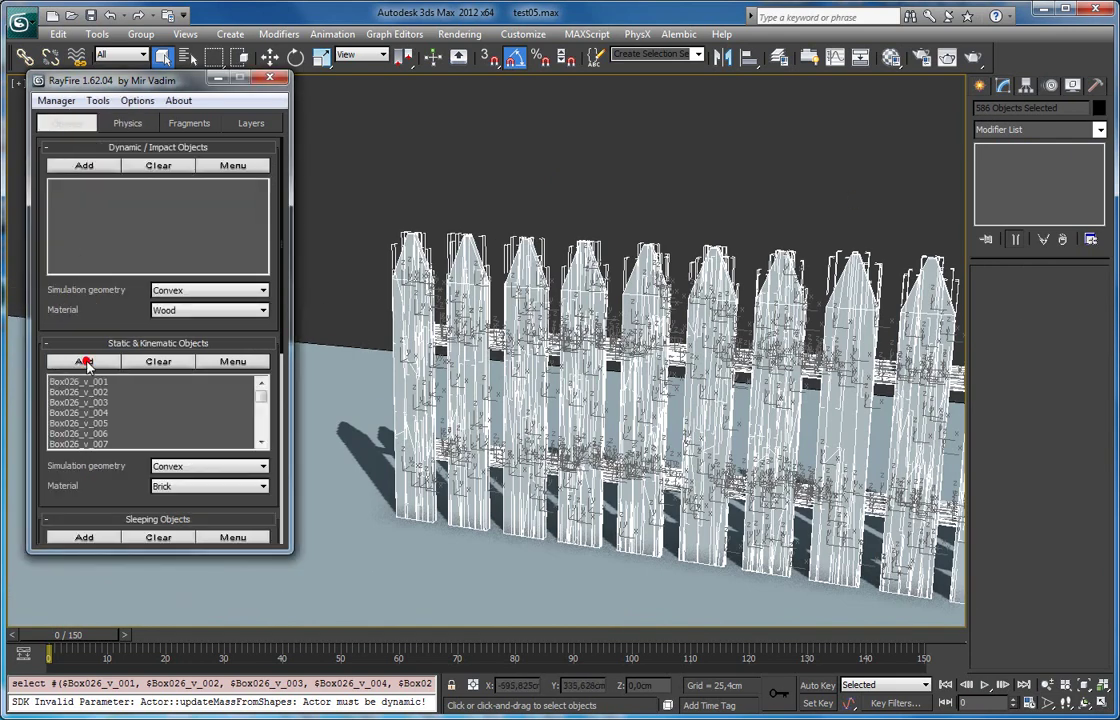
{"action": "left_click", "coordinate": [157, 361]}
{"action": "left_click_drag", "start_coordinate": [113, 464], "coordinate": [82, 311]}
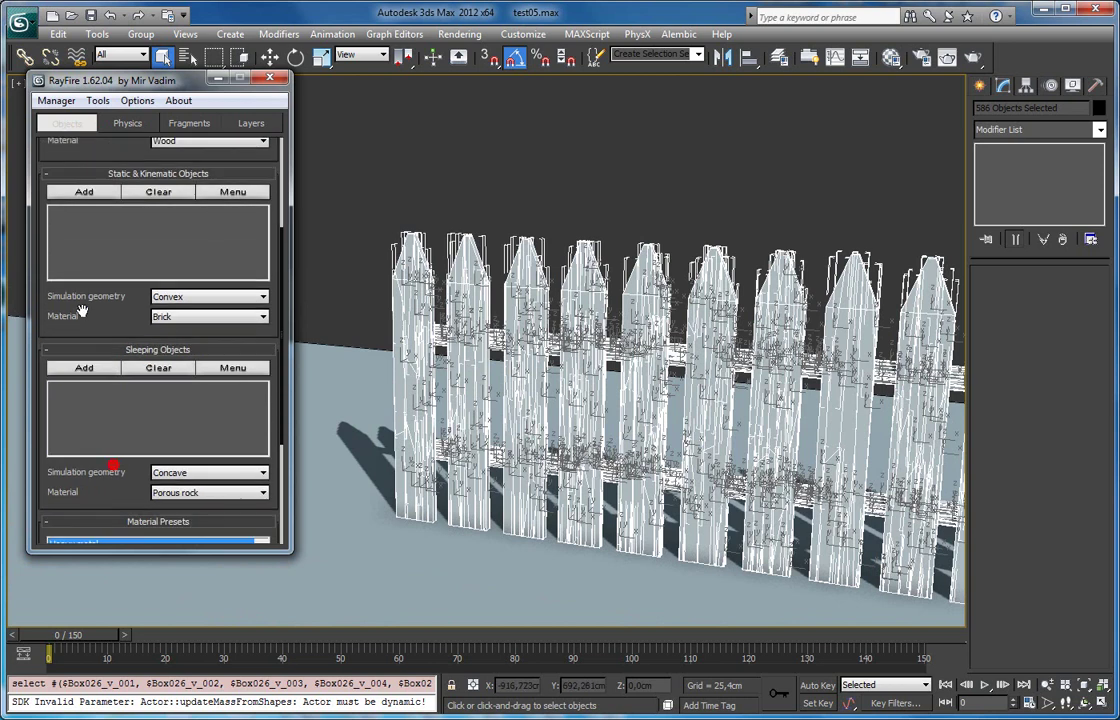
{"action": "left_click", "coordinate": [84, 368]}
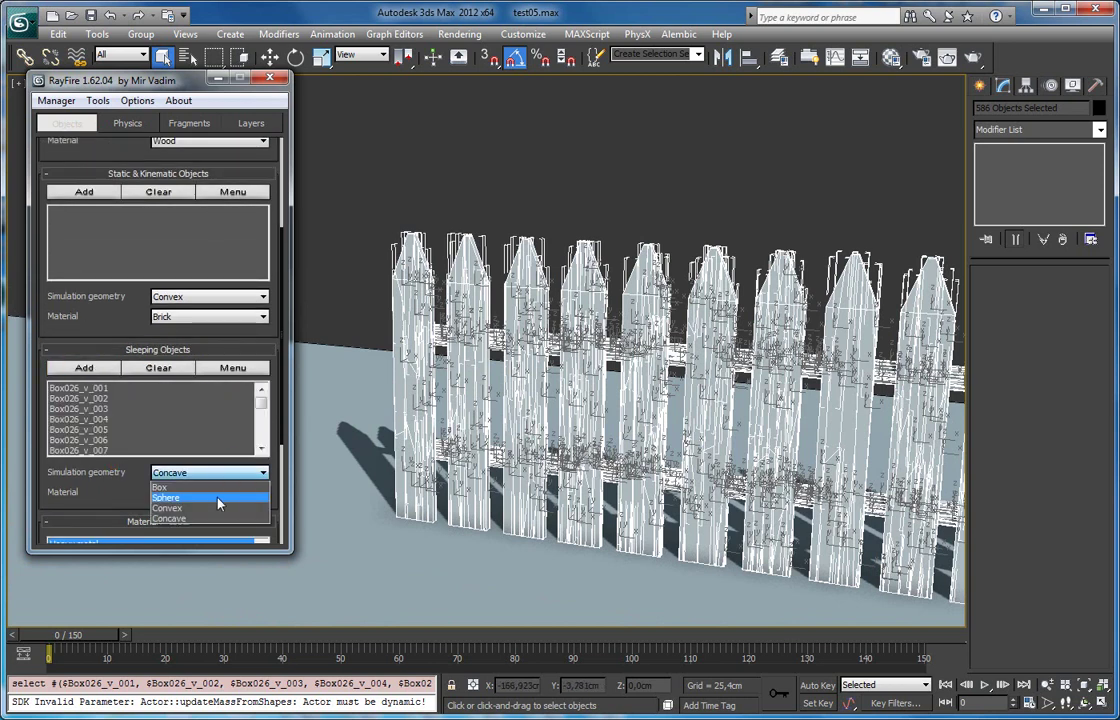
{"action": "left_click", "coordinate": [212, 505]}
Unhide all objects in the scene and delete the RayFire bomb next to the fence
{"action": "middle_click_drag", "start_coordinate": [555, 325], "coordinate": [532, 288], "text": "alt"}
{"action": "right_click", "coordinate": [528, 282]}
{"action": "left_click", "coordinate": [565, 209]}
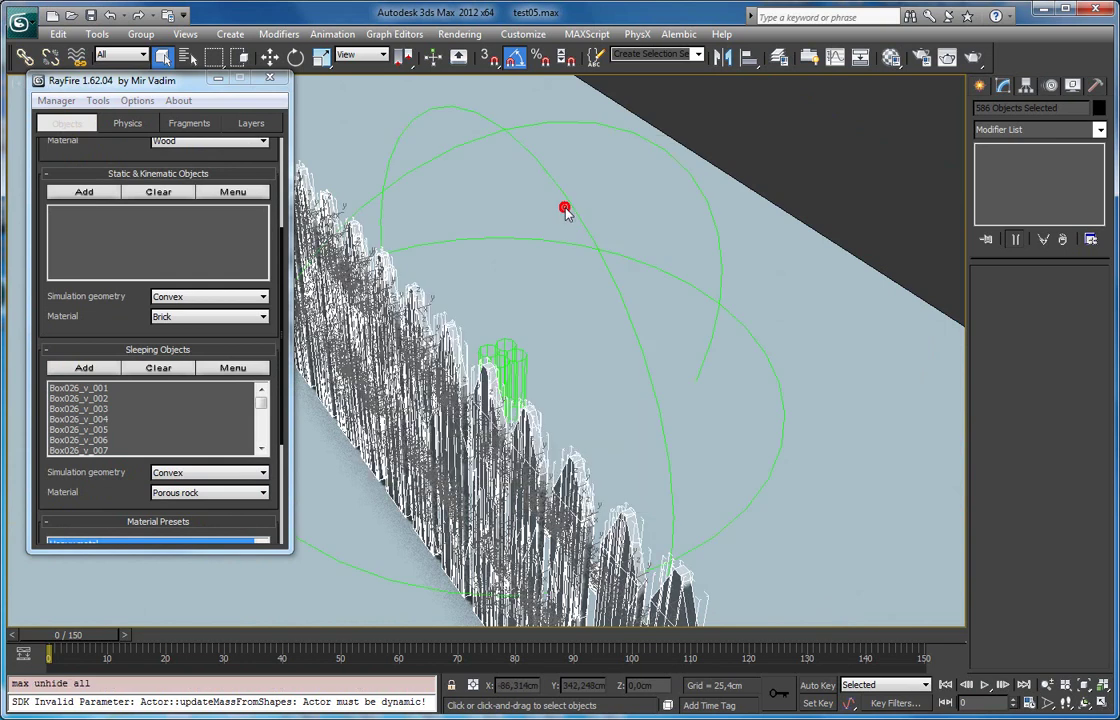
{"action": "left_click", "coordinate": [530, 326]}
{"action": "scroll", "coordinate": [505, 318], "scroll_direction": "down", "scroll_amount": 5}
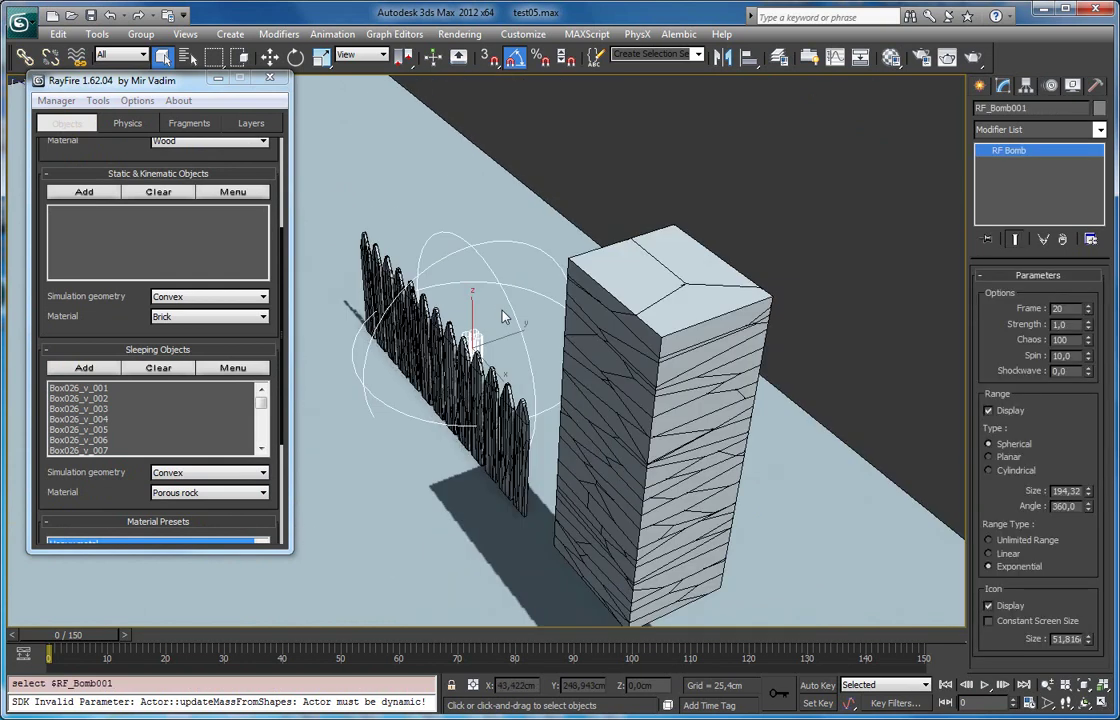
{"action": "key", "text": "Delete"}
Delete the tall fragmented box standing beside the fence
{"action": "middle_click_drag", "start_coordinate": [596, 236], "coordinate": [749, 142], "text": "alt"}
{"action": "left_click_drag", "start_coordinate": [957, 509], "coordinate": [964, 543]}
{"action": "key", "text": "Delete"}
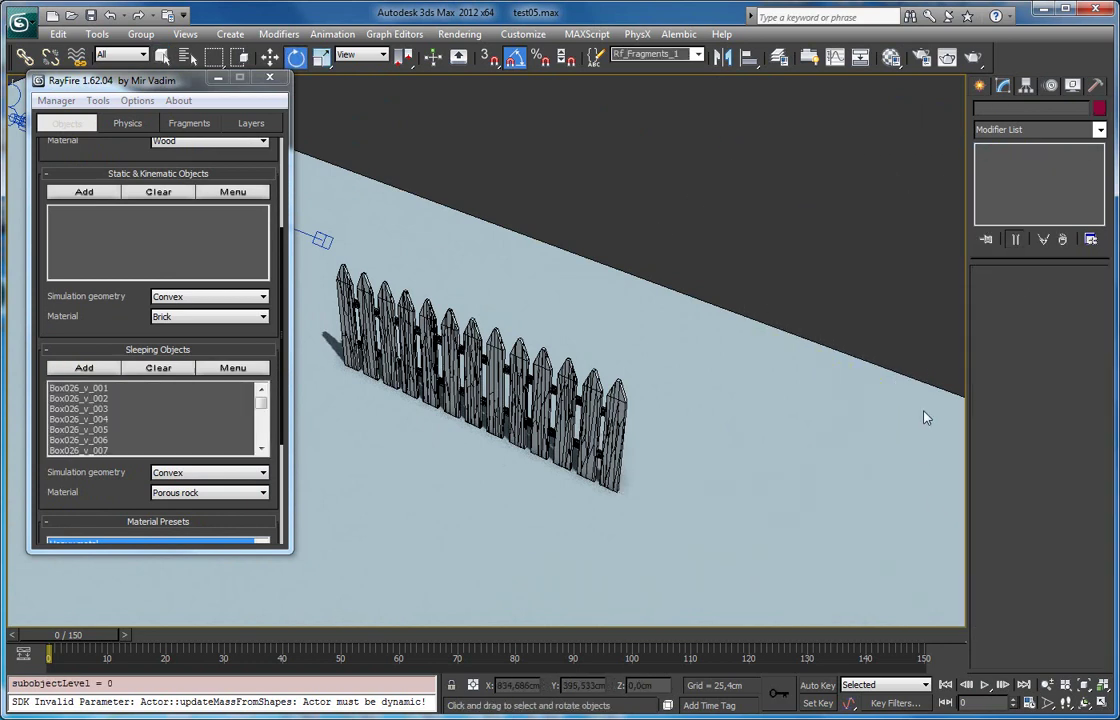
Create a standard cylinder about 54 cm in diameter and 407 cm long near the end of the fence
{"action": "left_click", "coordinate": [978, 83]}
{"action": "left_click", "coordinate": [1008, 138]}
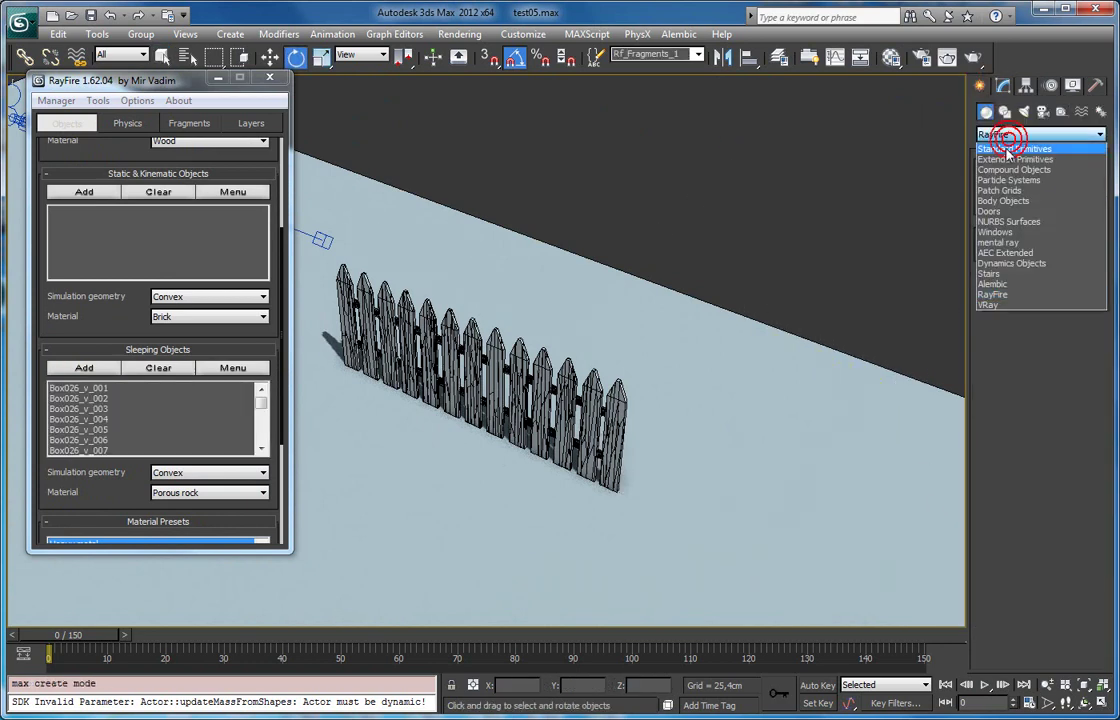
{"action": "left_click", "coordinate": [1004, 148]}
{"action": "left_click", "coordinate": [1008, 221]}
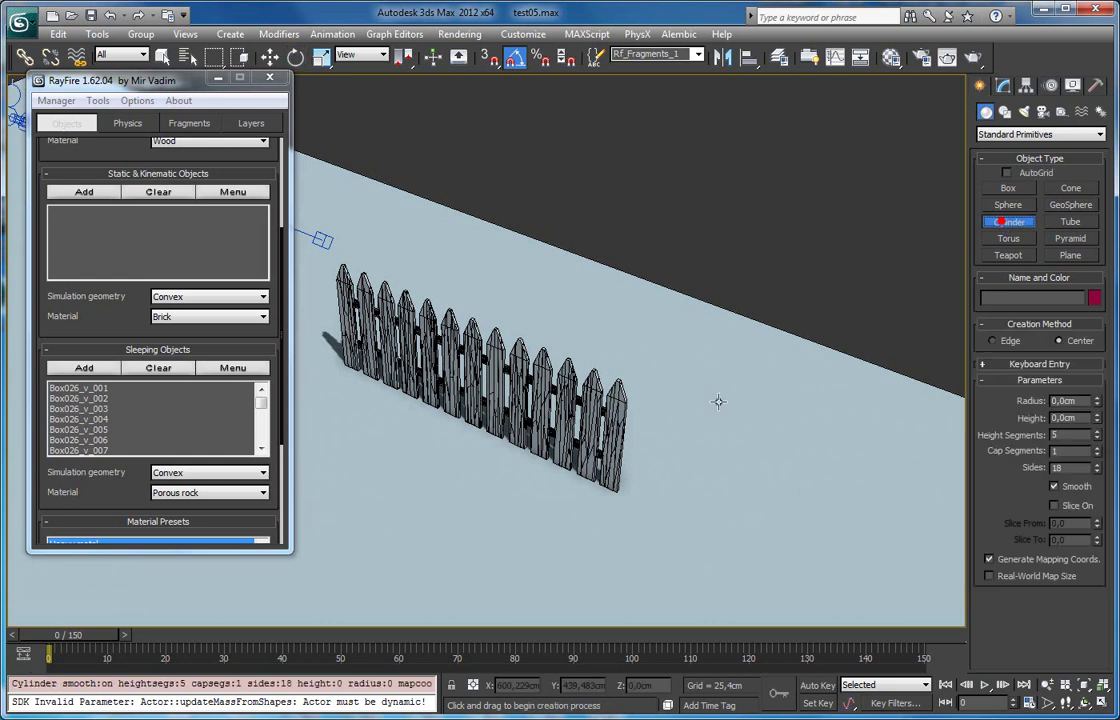
{"action": "middle_click_drag", "start_coordinate": [687, 412], "coordinate": [551, 535], "text": "alt"}
{"action": "left_click_drag", "start_coordinate": [551, 535], "coordinate": [534, 487]}
{"action": "left_click", "coordinate": [545, 270]}
Lay the cylinder horizontally alongside the fence and raise it to a Z position of about 115 cm
{"action": "key", "text": "e"}
{"action": "key", "text": "w"}
{"action": "left_click_drag", "start_coordinate": [566, 540], "coordinate": [524, 430]}
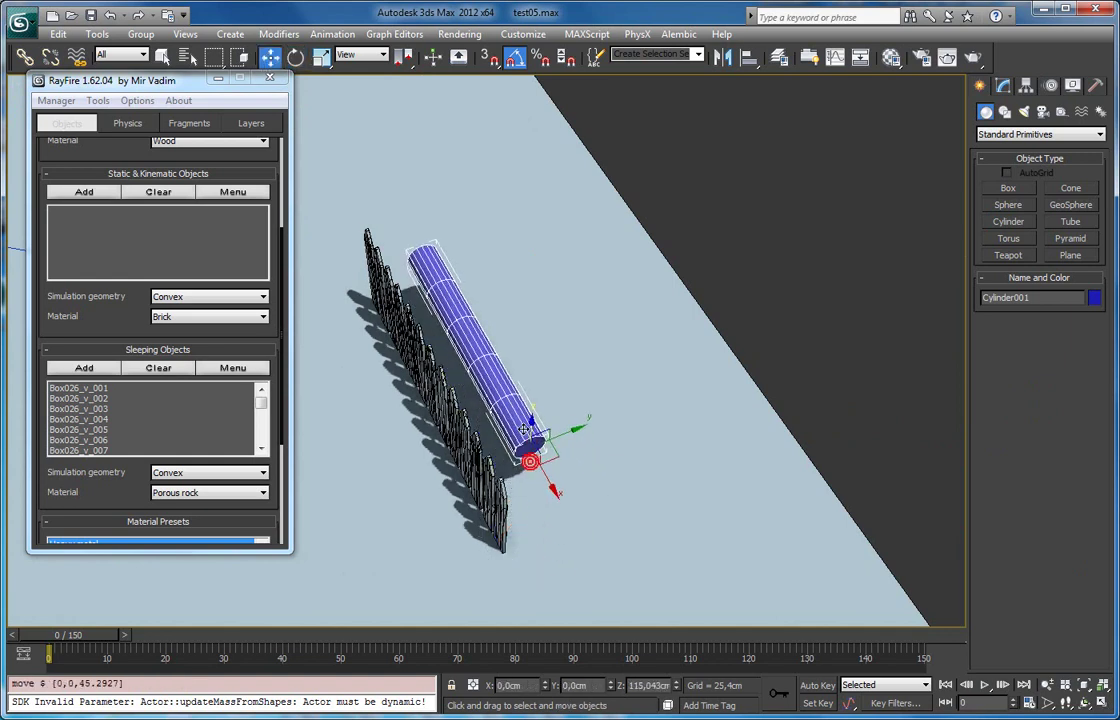
Animate the cylinder passing through the fence to its other side by keying its new position at frame 10
{"action": "left_click", "coordinate": [833, 688]}
{"action": "left_click_drag", "start_coordinate": [67, 635], "coordinate": [121, 635]}
{"action": "left_click_drag", "start_coordinate": [565, 432], "coordinate": [460, 474]}
{"action": "left_click", "coordinate": [818, 686]}
Make the cylinder see-through and set it to display as a box in its object properties
{"action": "key", "text": "alt+x"}
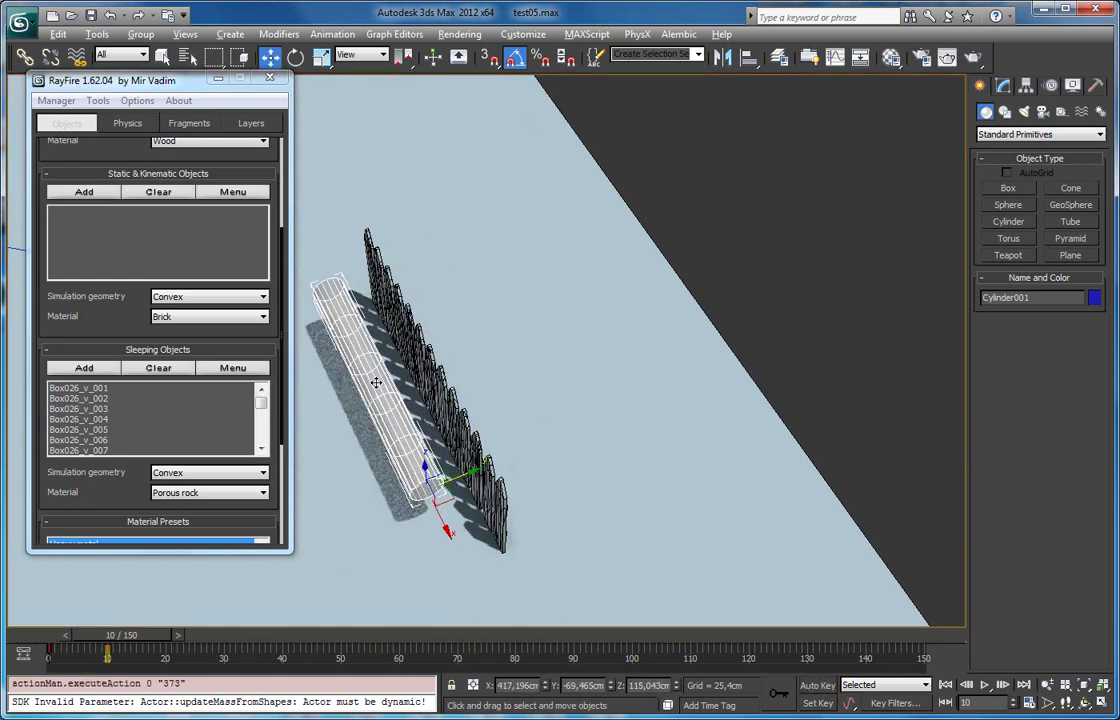
{"action": "middle_click_drag", "start_coordinate": [376, 383], "coordinate": [528, 375], "text": "alt"}
{"action": "right_click", "coordinate": [531, 374]}
{"action": "left_click", "coordinate": [572, 466]}
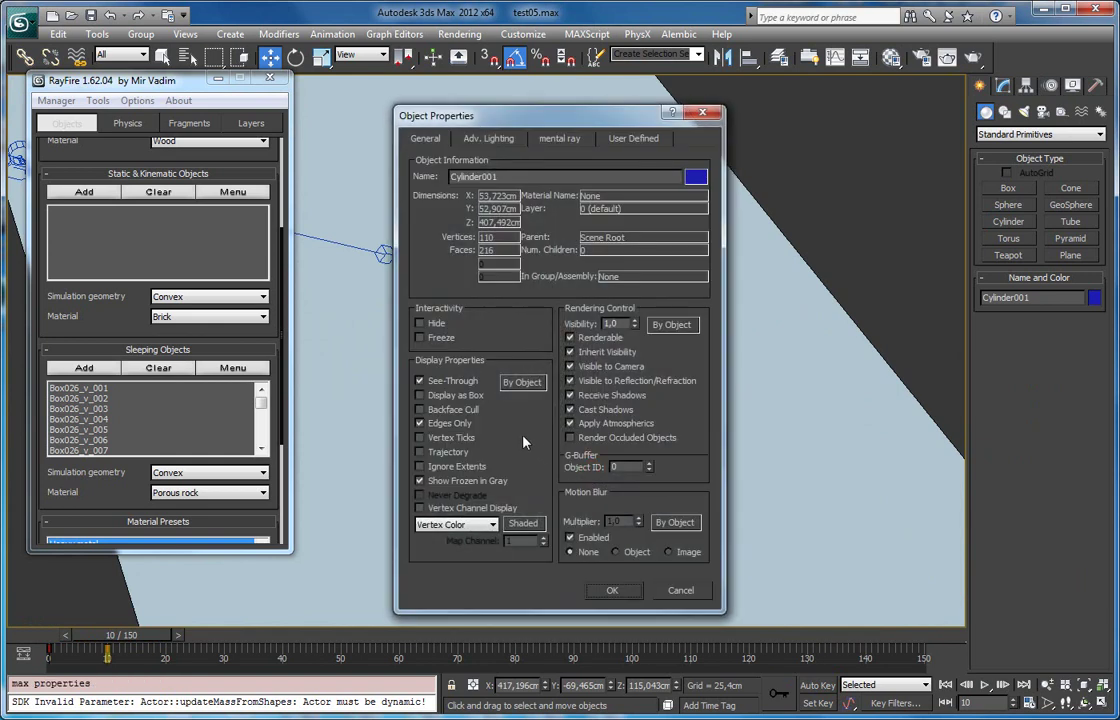
{"action": "left_click", "coordinate": [599, 590]}
Return to frame 0 and add the animated cylinder to RayFire's Static & Kinematic Objects
{"action": "middle_click_drag", "start_coordinate": [596, 478], "coordinate": [552, 462], "text": "alt"}
{"action": "left_click_drag", "start_coordinate": [131, 640], "coordinate": [66, 640]}
{"action": "left_click_drag", "start_coordinate": [64, 143], "coordinate": [83, 364]}
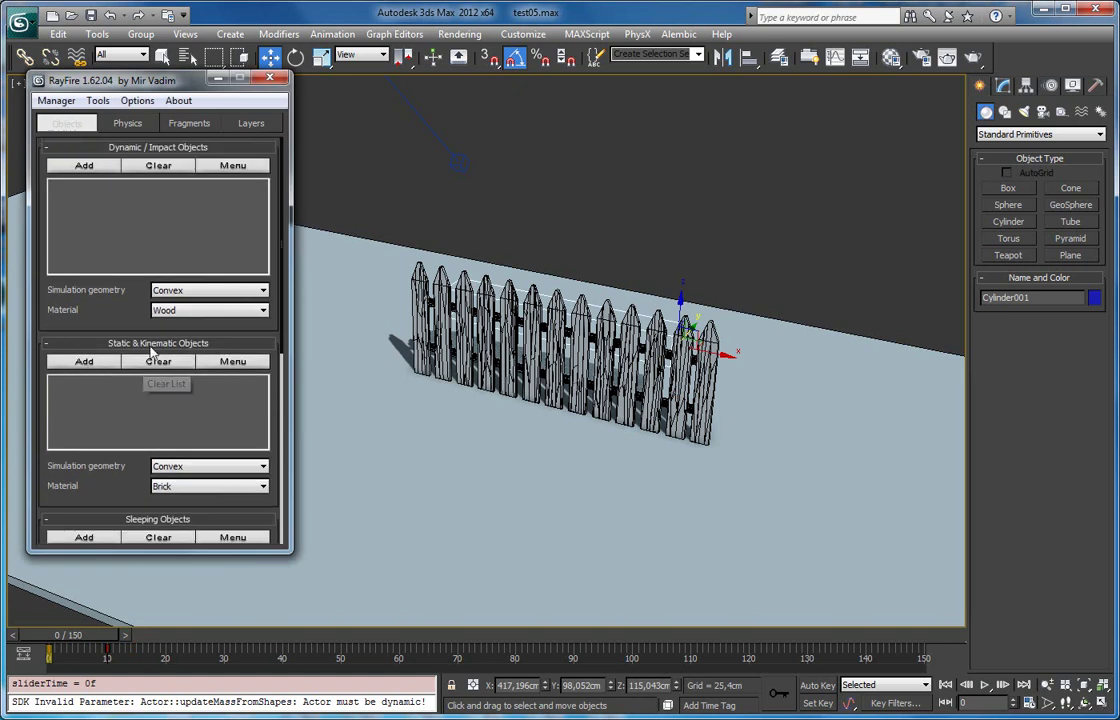
{"action": "left_click", "coordinate": [86, 361]}
Bake the PhysX simulation of the cylinder smashing the fence and stop it at about frame 29
{"action": "left_click", "coordinate": [141, 122]}
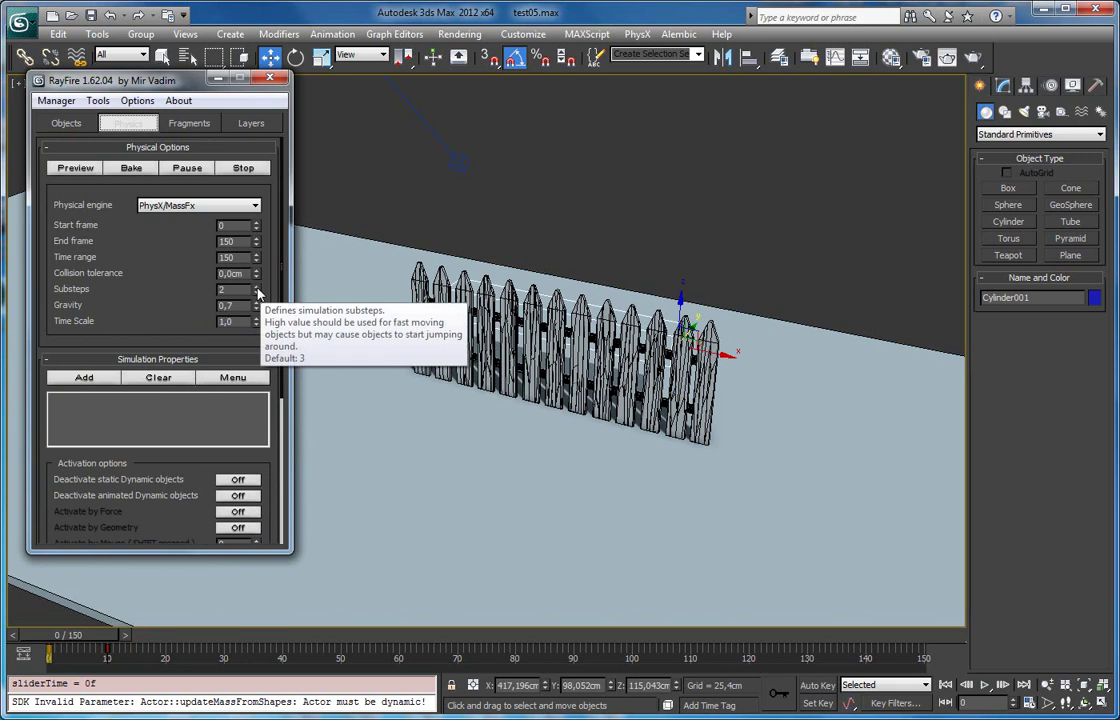
{"action": "left_click_drag", "start_coordinate": [136, 312], "coordinate": [243, 388]}
{"action": "scroll", "coordinate": [410, 316], "scroll_direction": "up", "scroll_amount": 5}
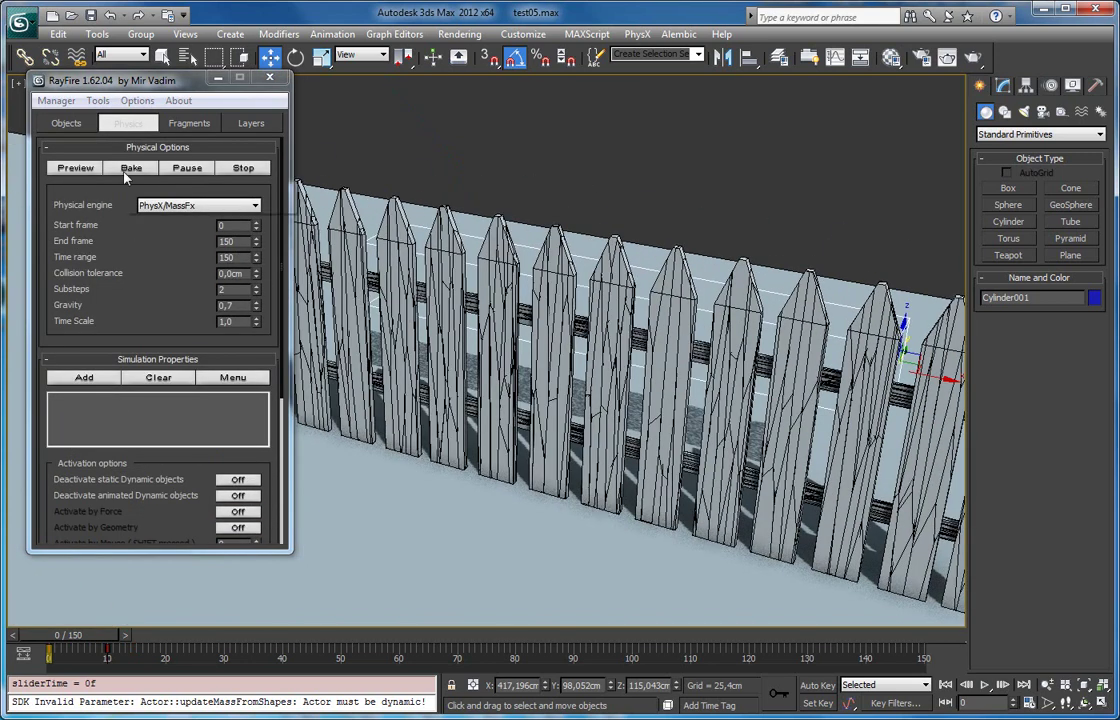
{"action": "left_click", "coordinate": [124, 168]}
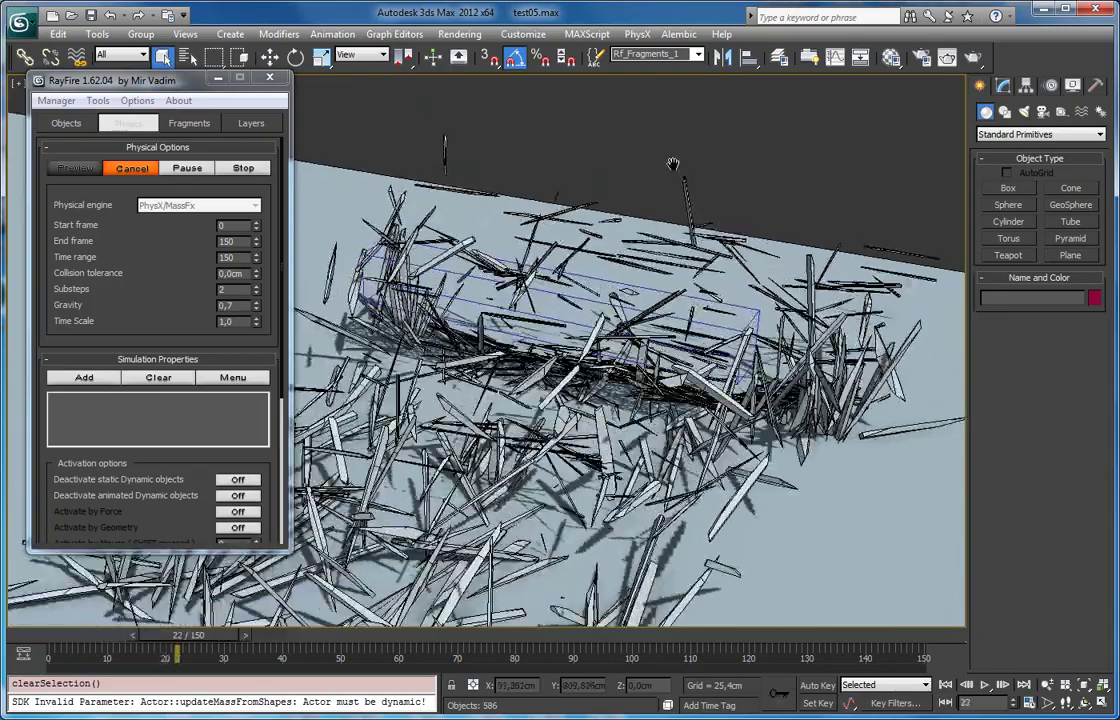
{"action": "left_click", "coordinate": [243, 168]}
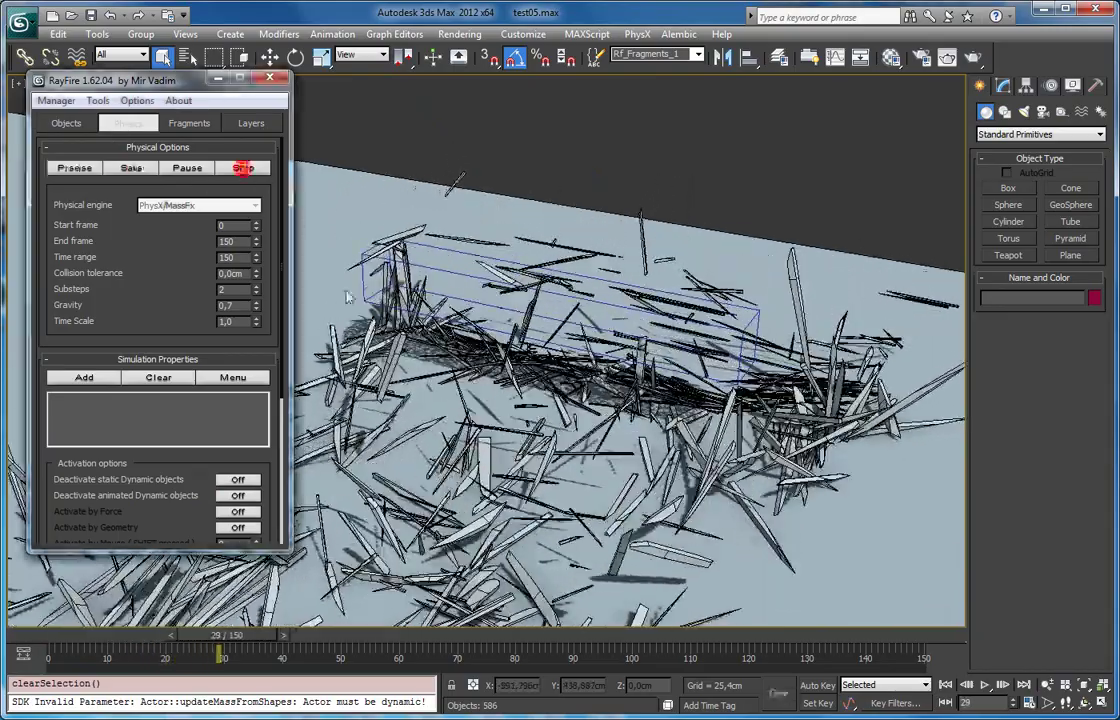
Close the RayFire window and rewind the baked animation to the start with the whole fence in view
{"action": "left_click", "coordinate": [269, 77]}
{"action": "scroll", "coordinate": [445, 270], "scroll_direction": "down", "scroll_amount": 3}
{"action": "middle_click_drag", "start_coordinate": [445, 270], "coordinate": [396, 290], "text": "alt"}
{"action": "left_click_drag", "start_coordinate": [213, 640], "coordinate": [67, 640]}
{"action": "middle_click_drag", "start_coordinate": [275, 442], "coordinate": [578, 245], "text": "alt"}
{"action": "scroll", "coordinate": [477, 302], "scroll_direction": "up", "scroll_amount": 4}
{"action": "middle_click_drag", "start_coordinate": [437, 295], "coordinate": [437, 350]}
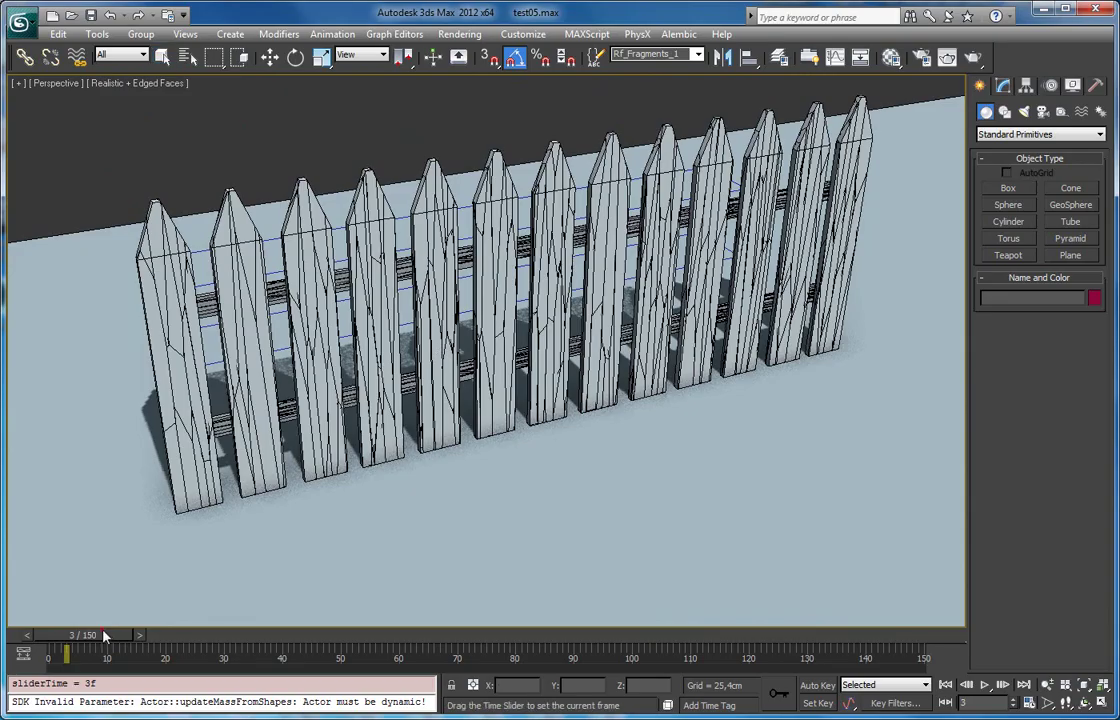
Scrub back and forth through the early frames of the baked animation to examine how the fence breaks into splinters
{"action": "left_click_drag", "start_coordinate": [105, 636], "coordinate": [126, 648]}
{"action": "key", "text": "q"}
{"action": "middle_click_drag", "start_coordinate": [135, 610], "coordinate": [241, 570], "text": "alt"}
{"action": "left_click_drag", "start_coordinate": [138, 635], "coordinate": [199, 636]}
{"action": "middle_click_drag", "start_coordinate": [765, 400], "coordinate": [555, 321], "text": "alt"}
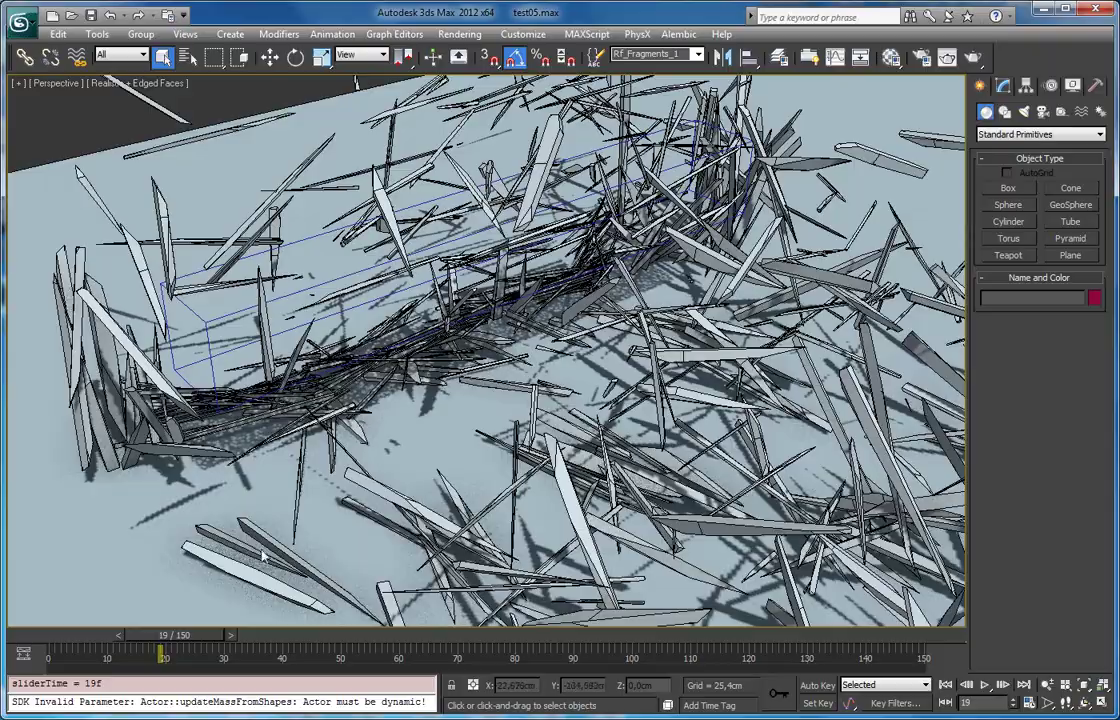
{"action": "left_click_drag", "start_coordinate": [198, 640], "coordinate": [147, 636]}
{"action": "middle_click_drag", "start_coordinate": [147, 636], "coordinate": [270, 500], "text": "alt"}
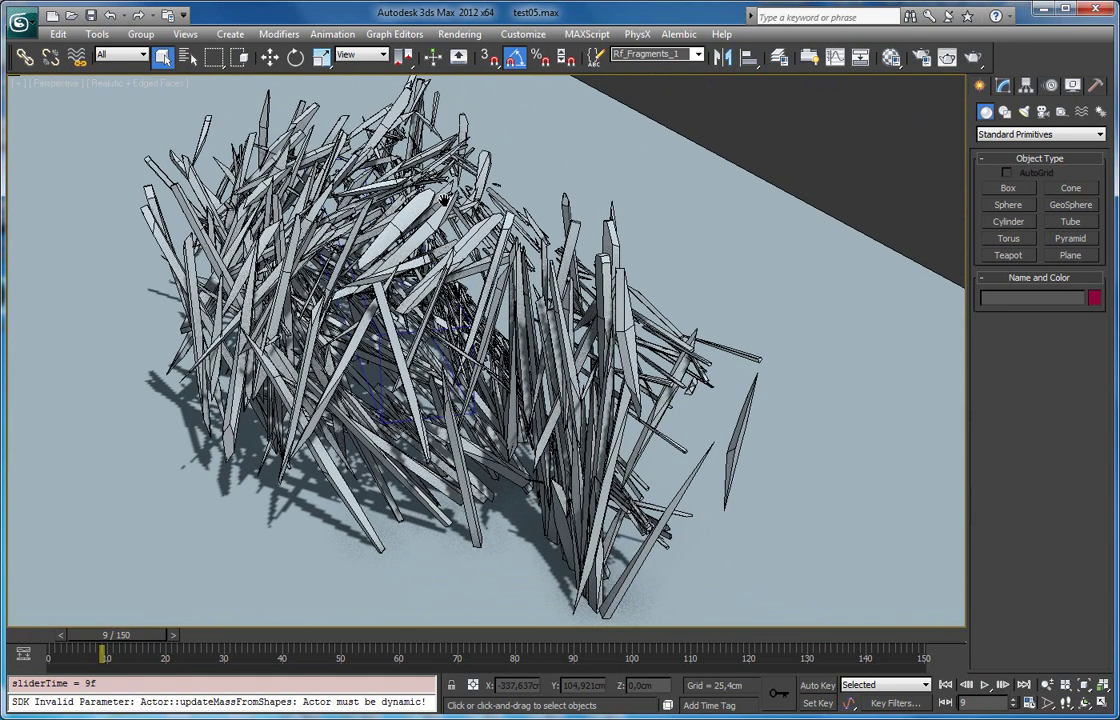